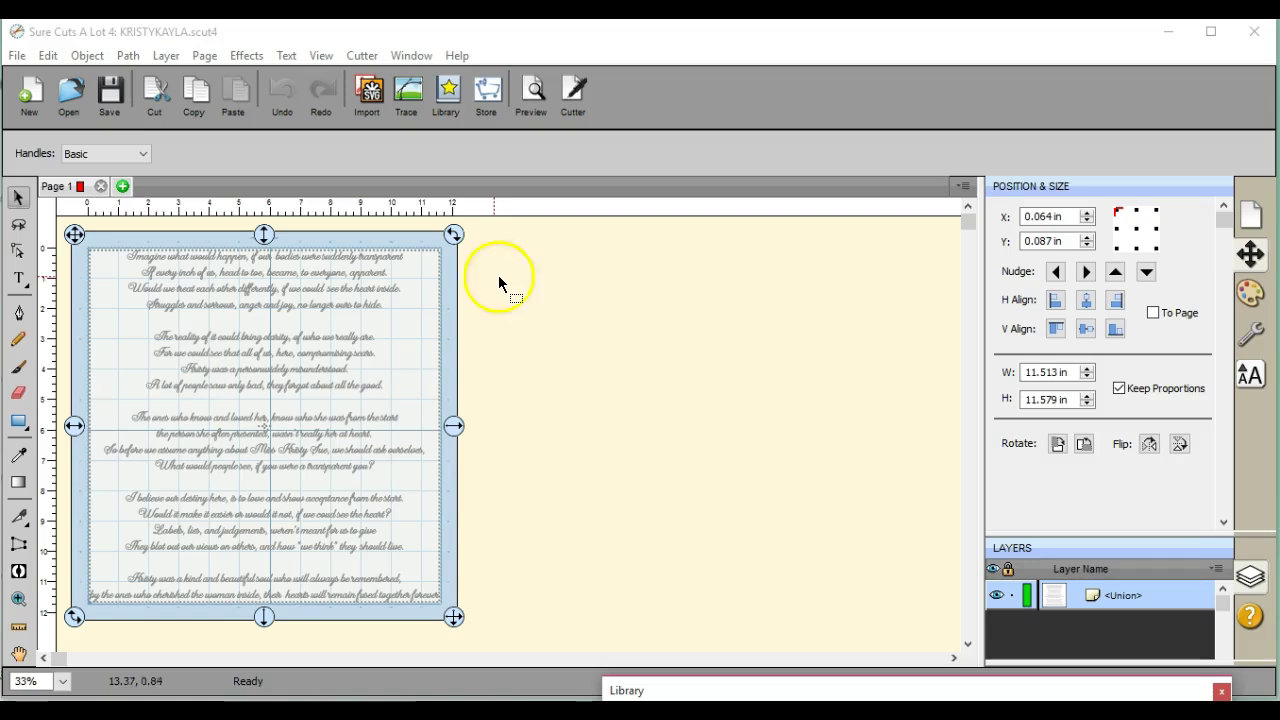
Import 1K.jpg from the Facebook > JPG PNG files folder and place it beside the poem at X 12 in
left_click(16, 55)
left_click(74, 240)
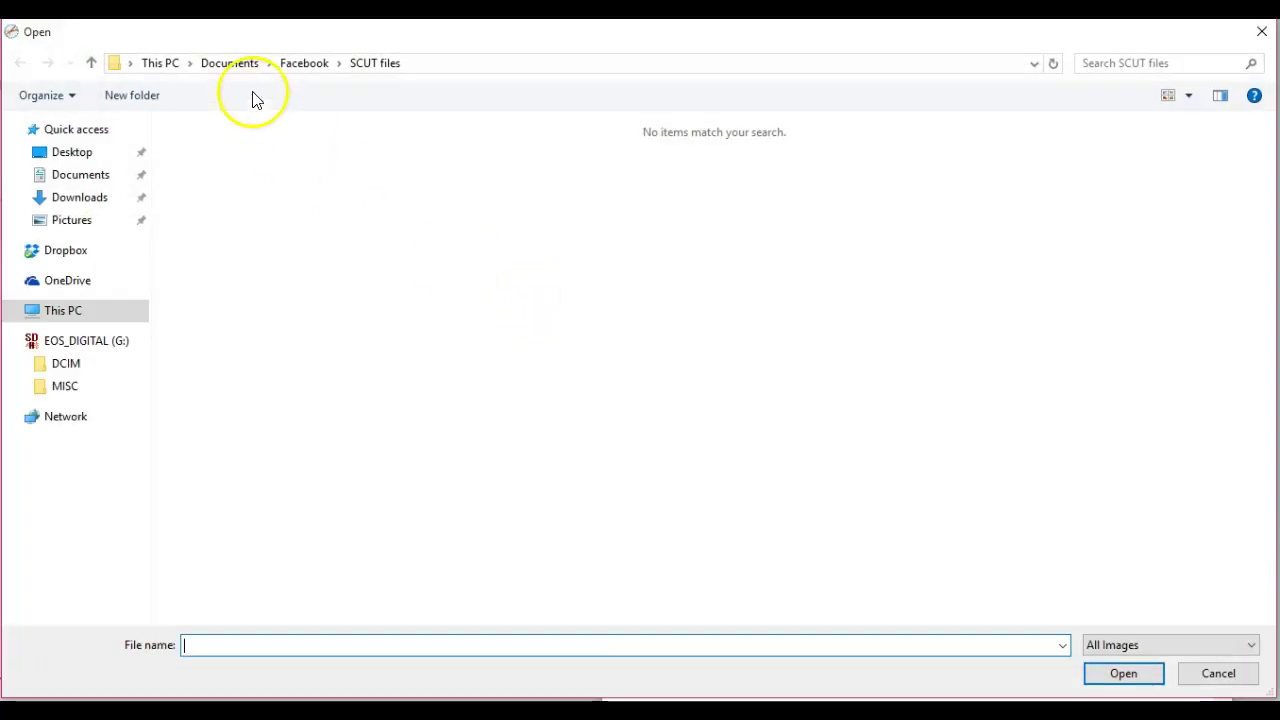
left_click(303, 66)
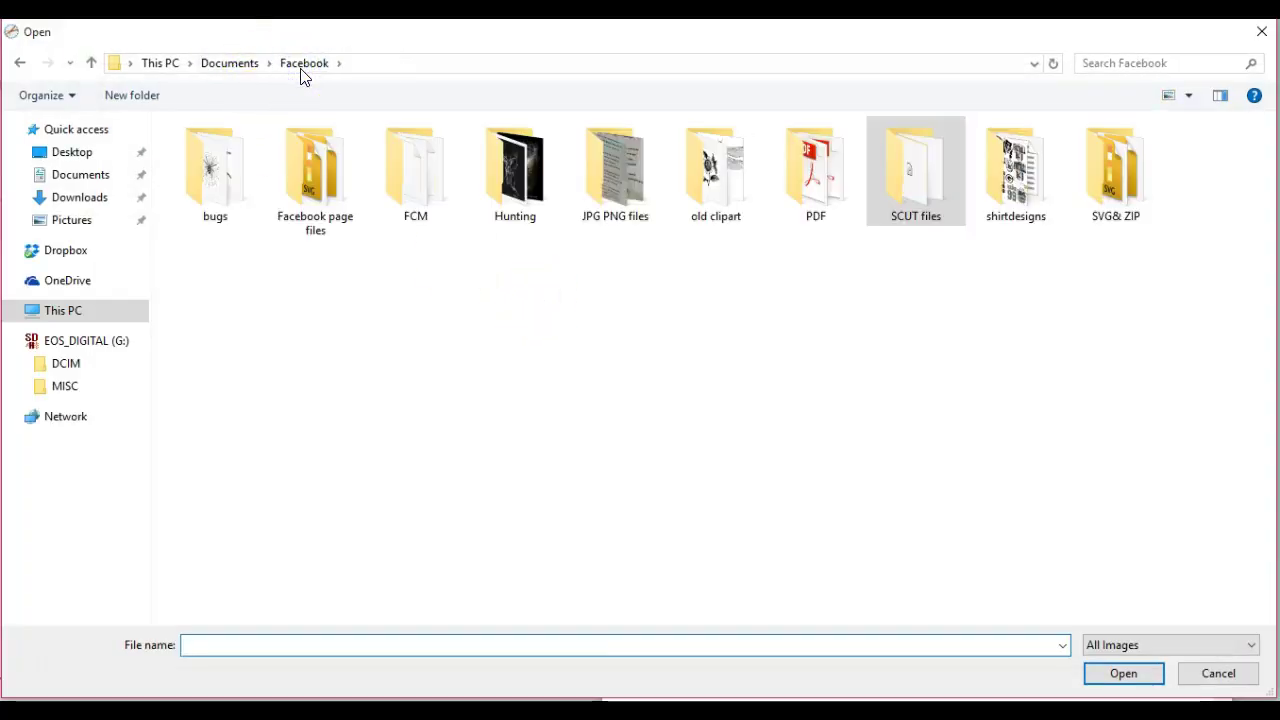
double_click(618, 190)
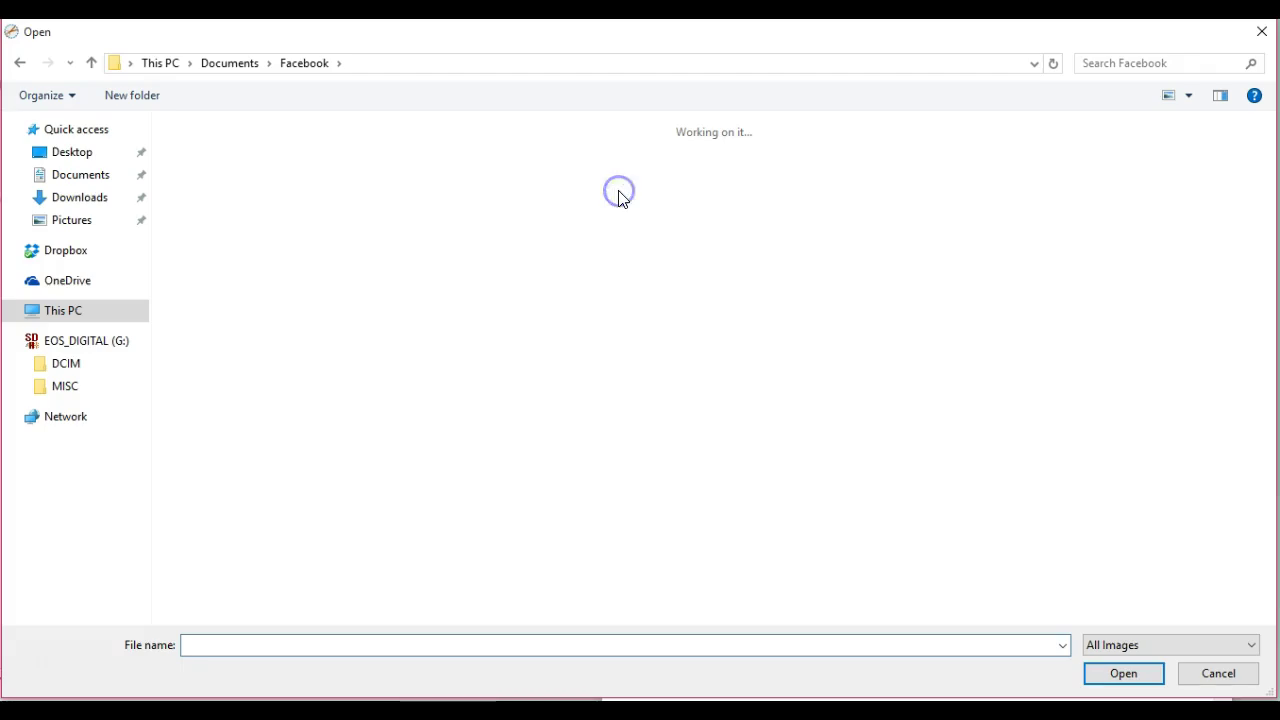
double_click(330, 162)
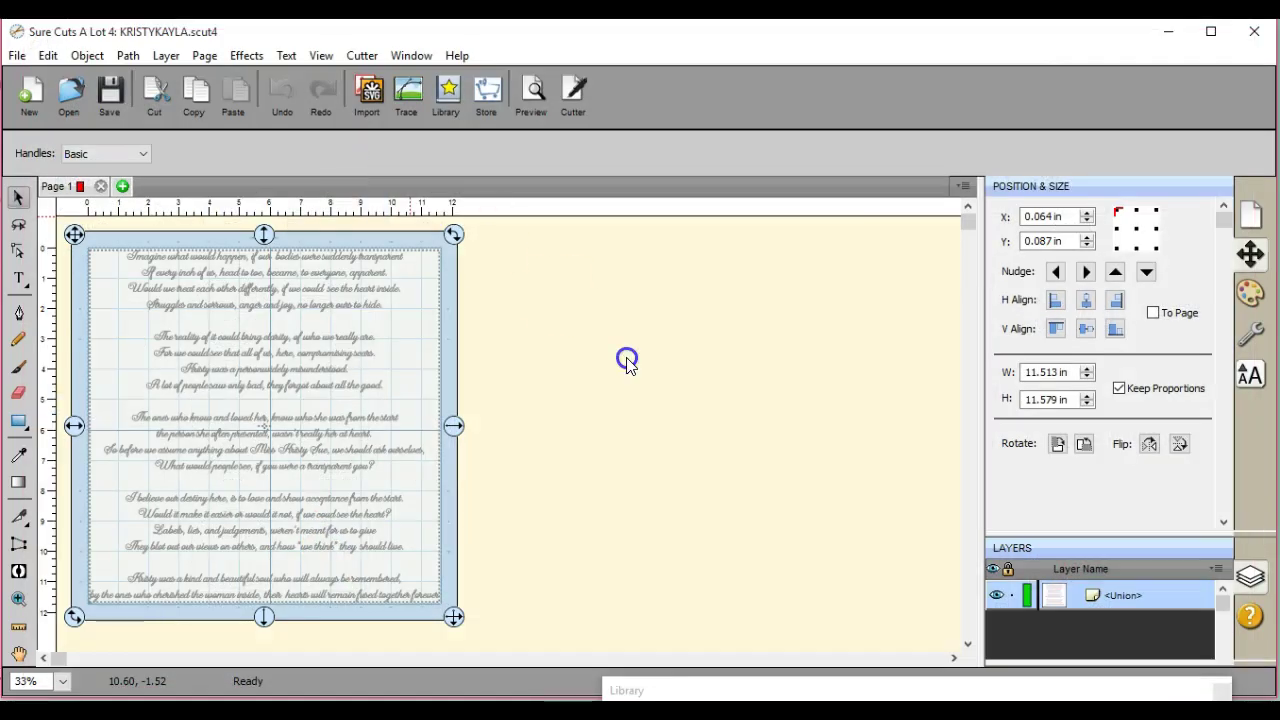
left_click_drag(349, 406, 655, 308)
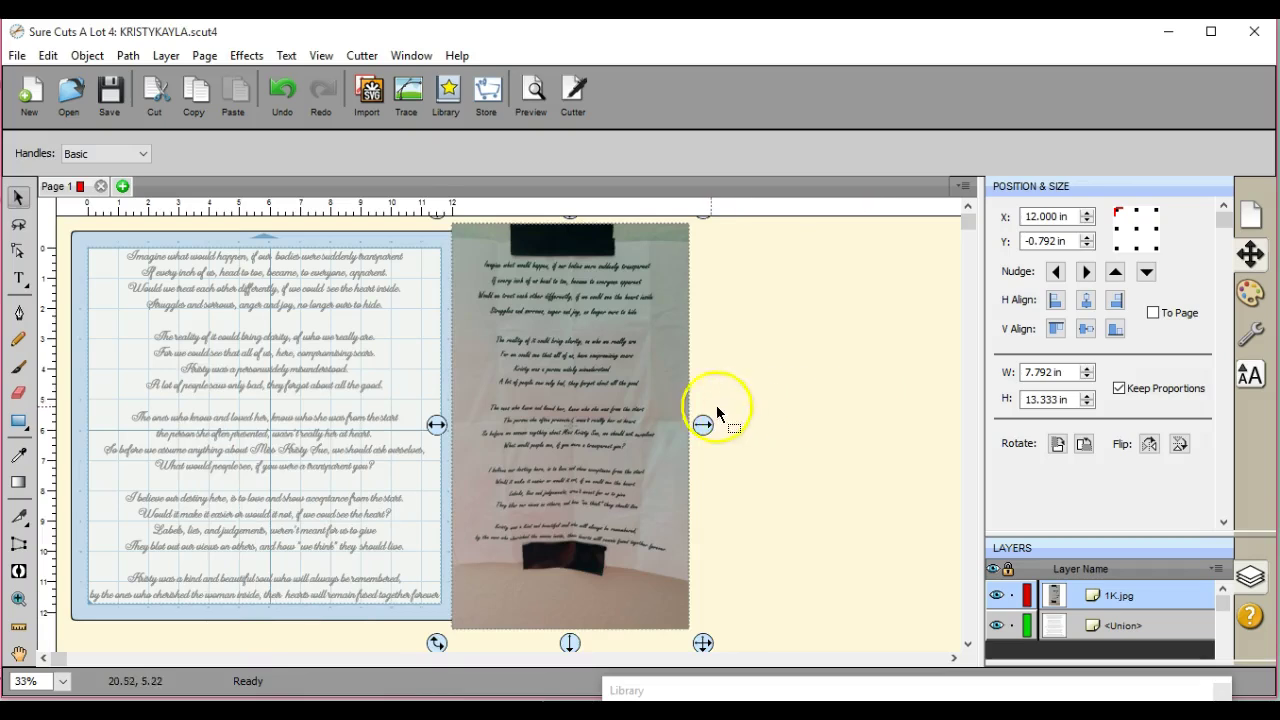
Stretch the imported photo to about 14.07 in wide and enlarge it proportionally to a width of 18.070 in
left_click_drag(700, 433, 889, 513)
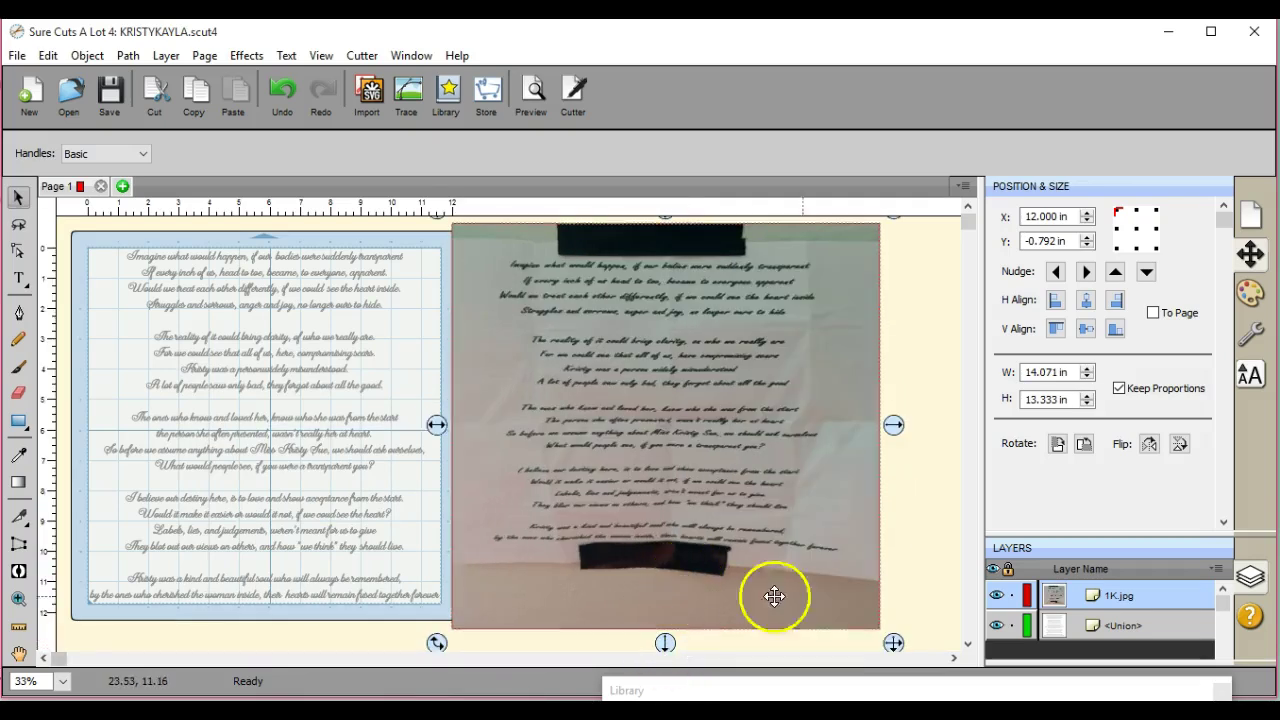
left_click(1088, 368)
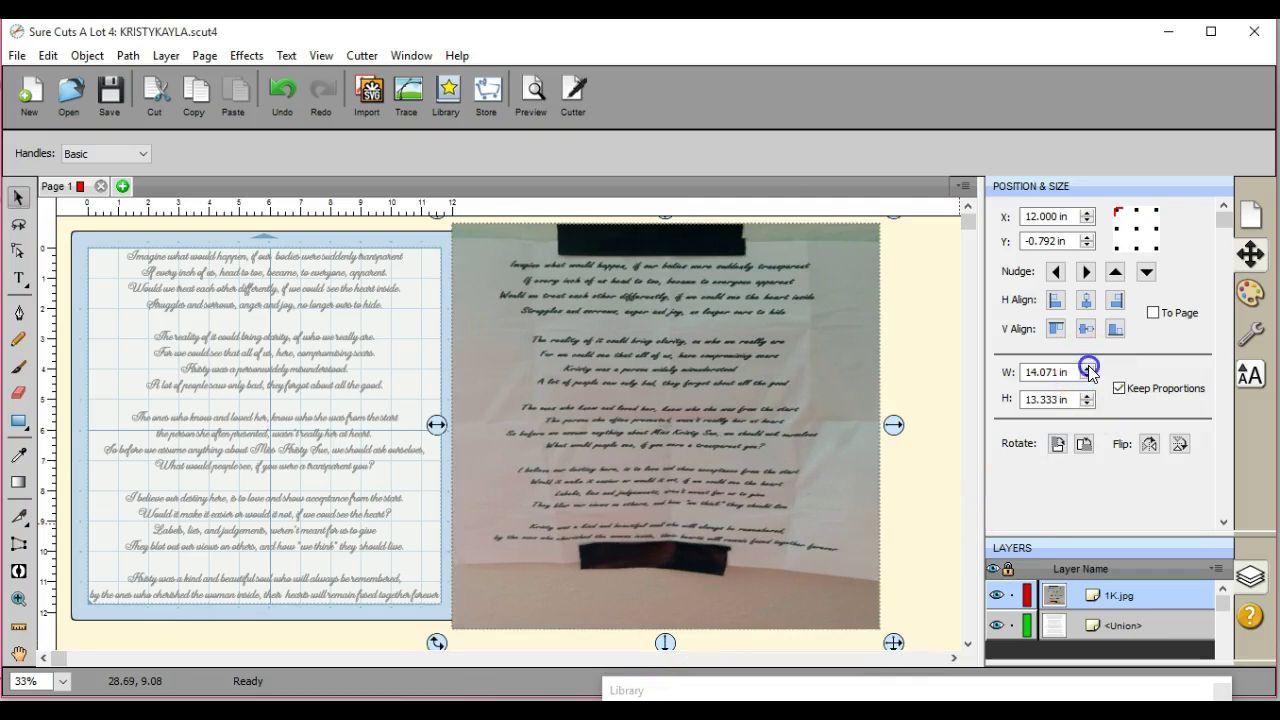
left_click(1087, 368)
left_click(1087, 368)
left_click(1087, 368)
left_click(1087, 368)
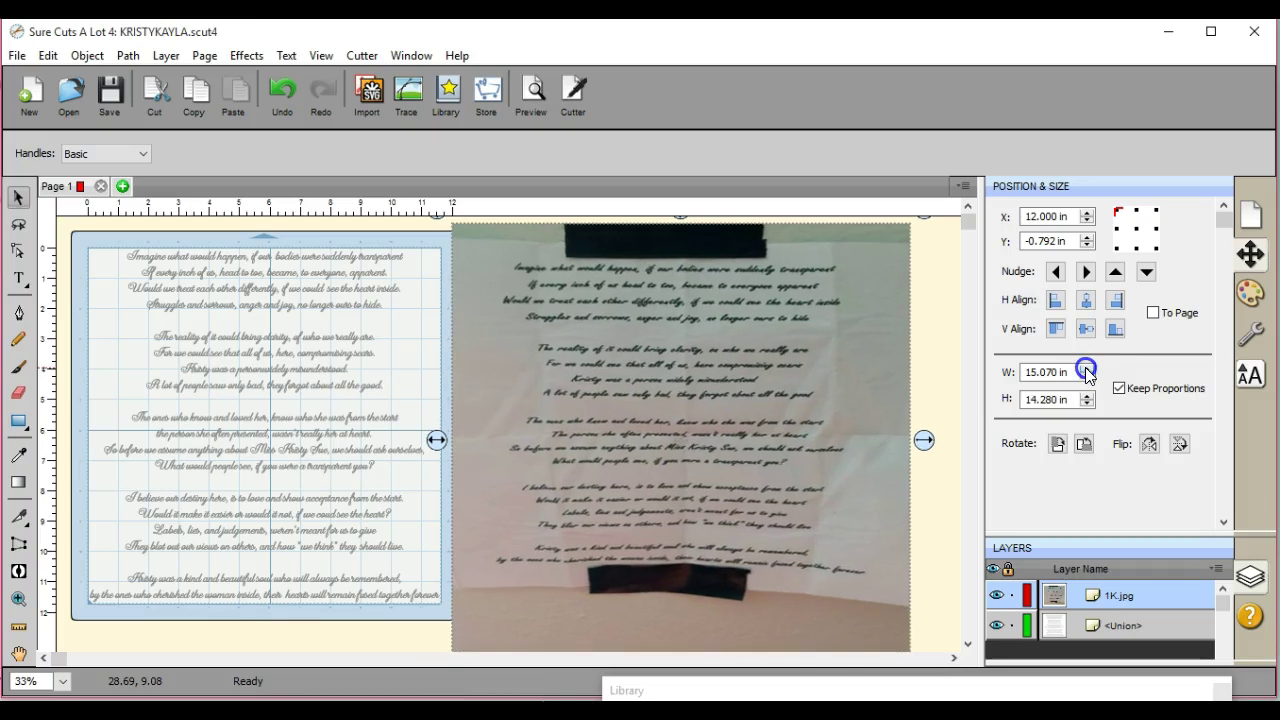
left_click(1087, 368)
left_click(1087, 368)
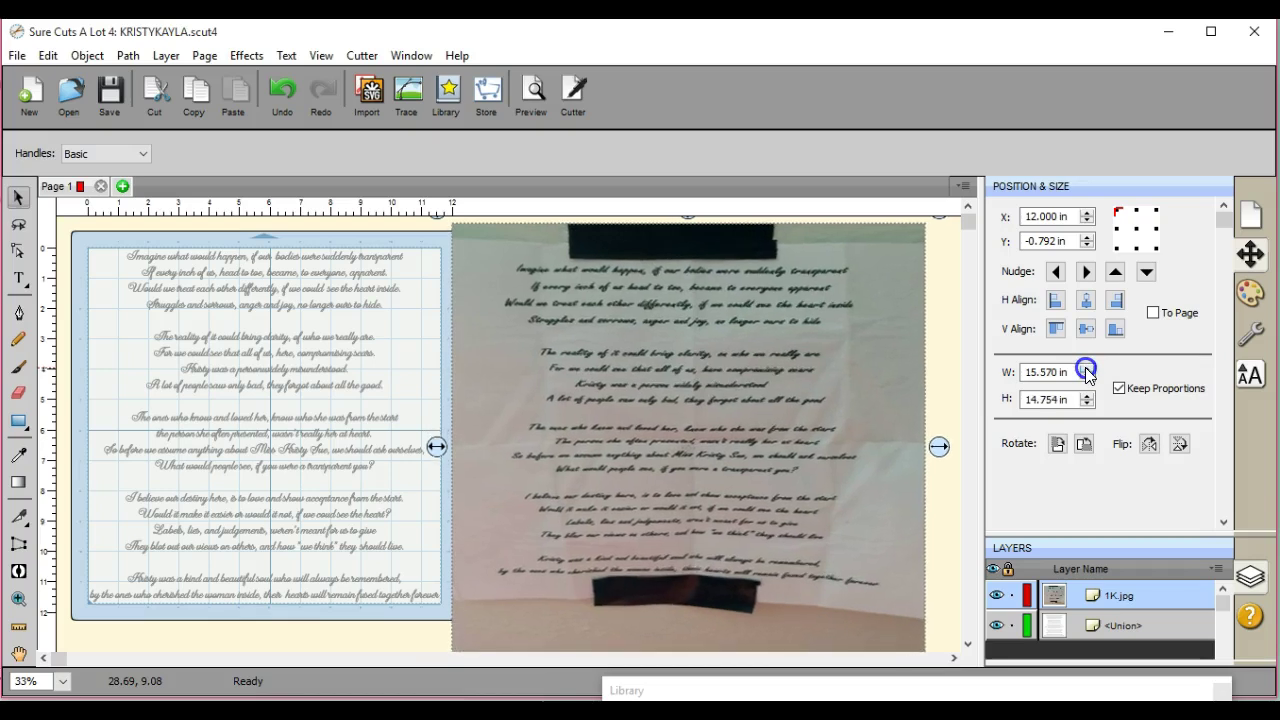
left_click(1087, 368)
left_click(1087, 368)
left_click(1087, 368)
left_click(1087, 368)
left_click(1087, 368)
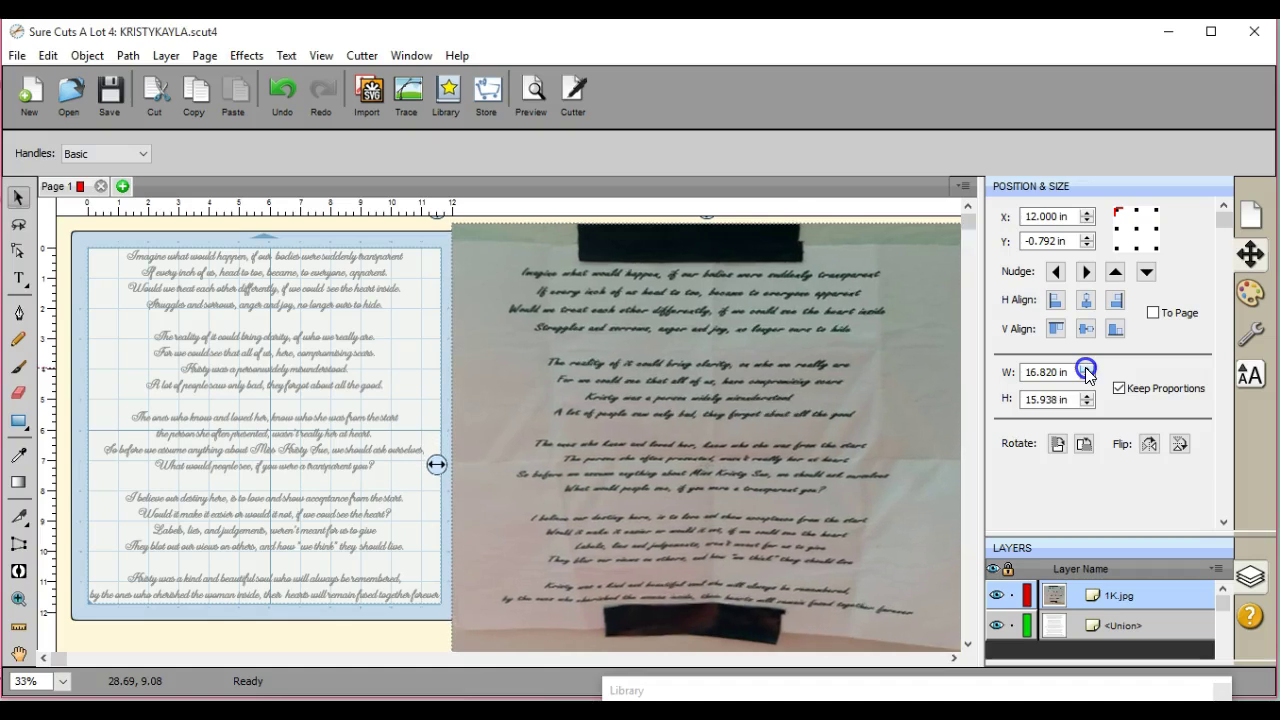
left_click(1087, 368)
left_click(1087, 368)
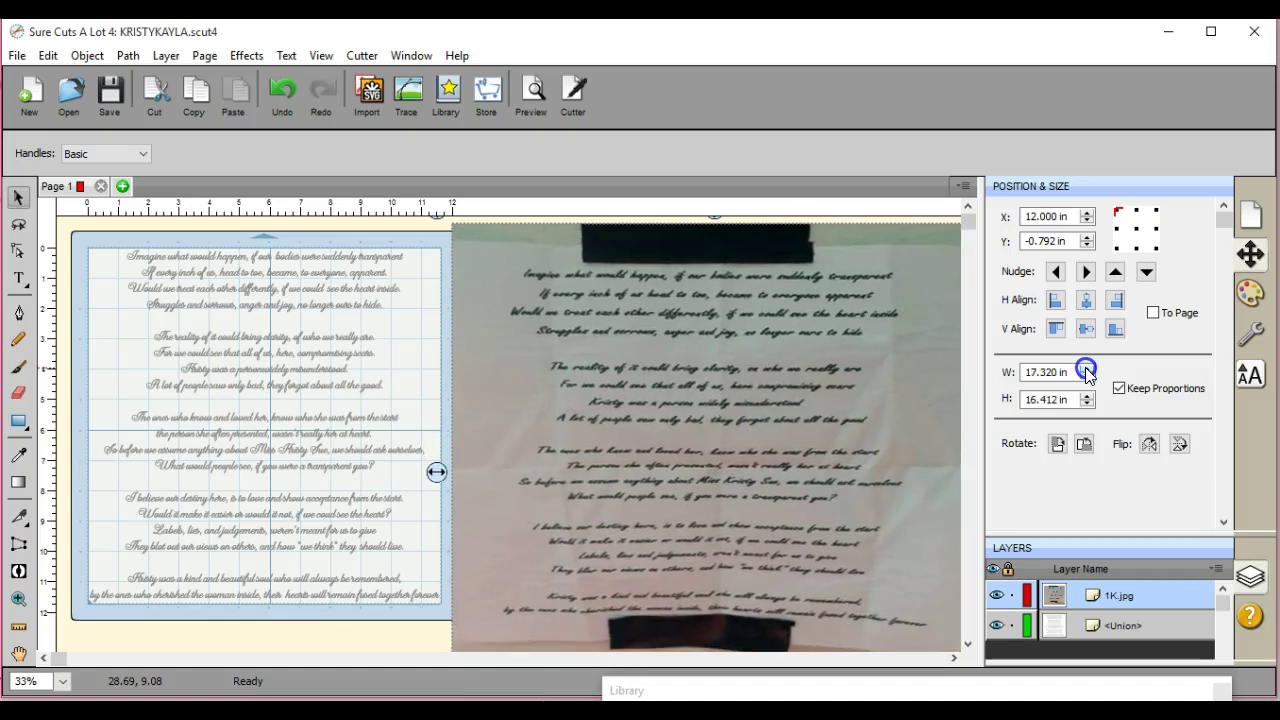
left_click(1087, 368)
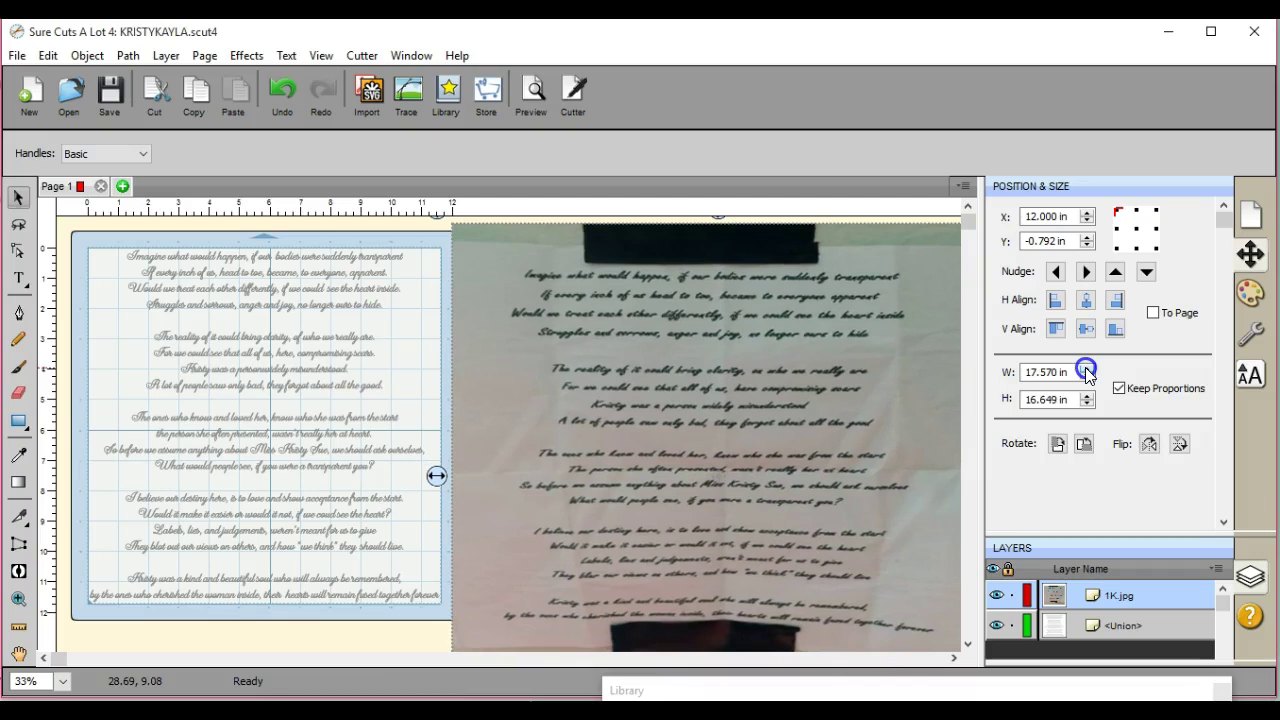
left_click(1087, 368)
left_click(1087, 368)
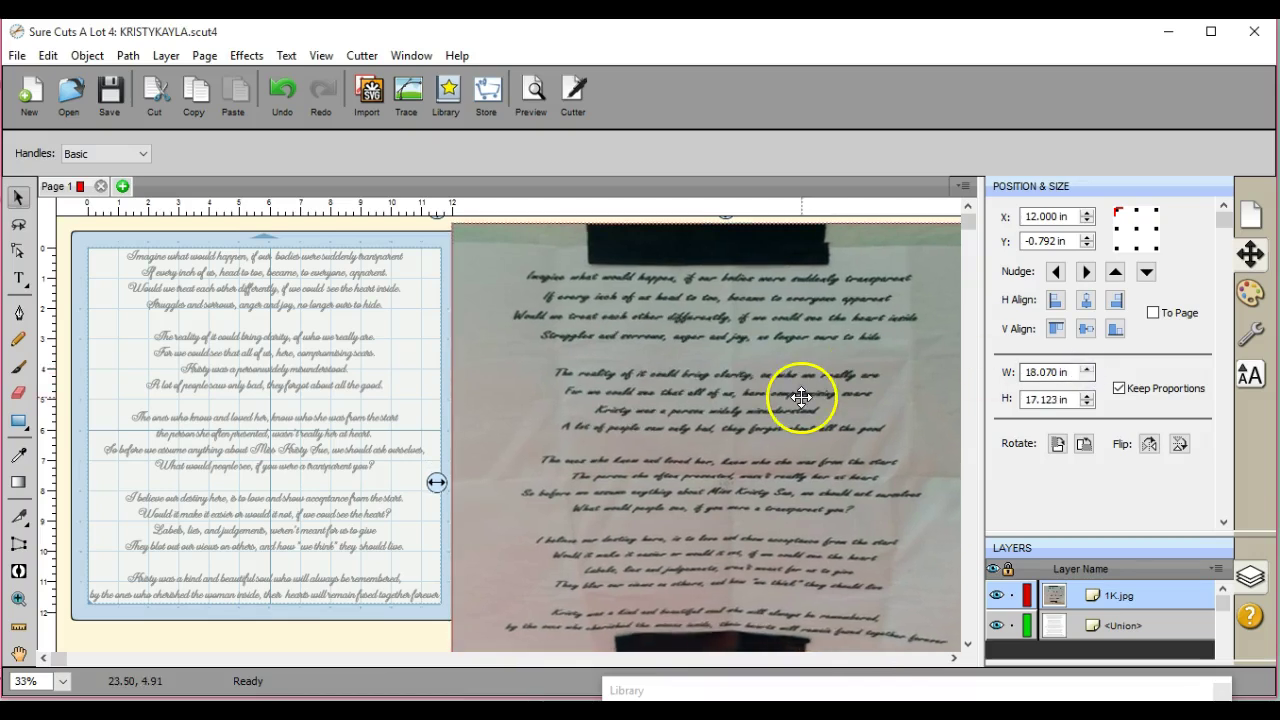
Stretch the photo to about 21.3 in high and reposition it beside the poem at about X 12 in, Y -1.66 in
left_click_drag(735, 387, 717, 209)
left_click(686, 551)
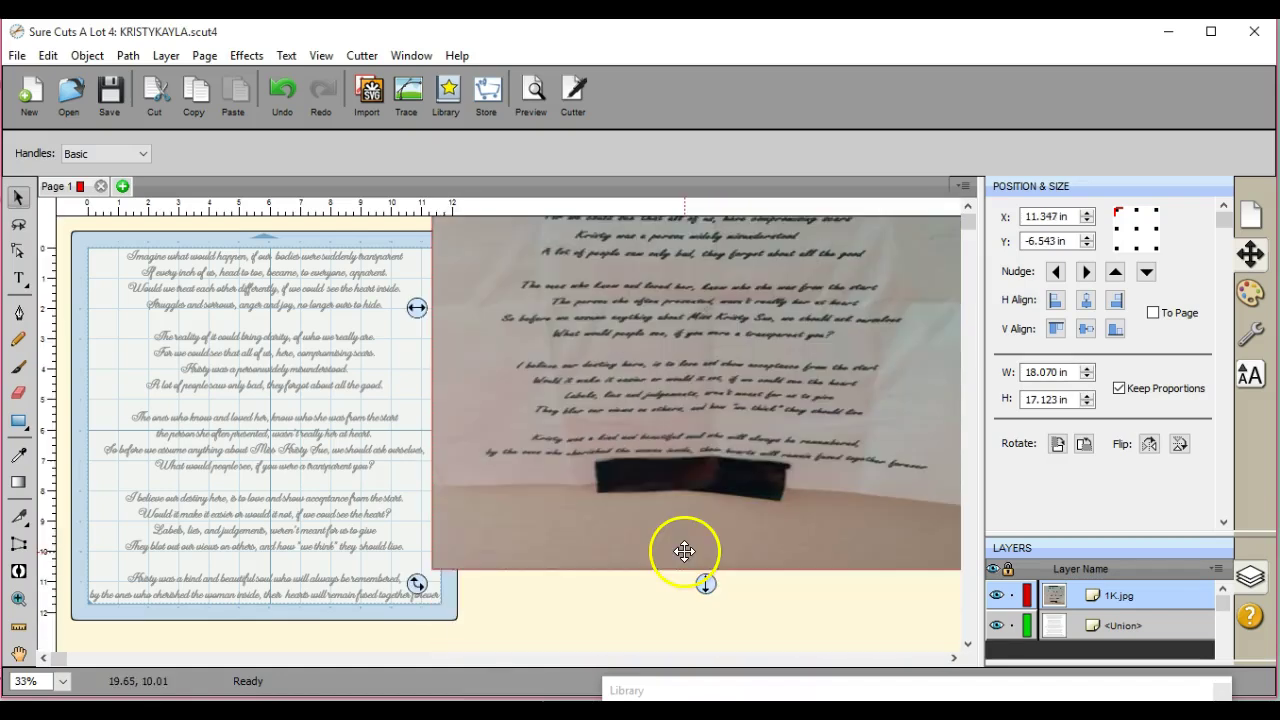
left_click_drag(704, 584, 720, 712)
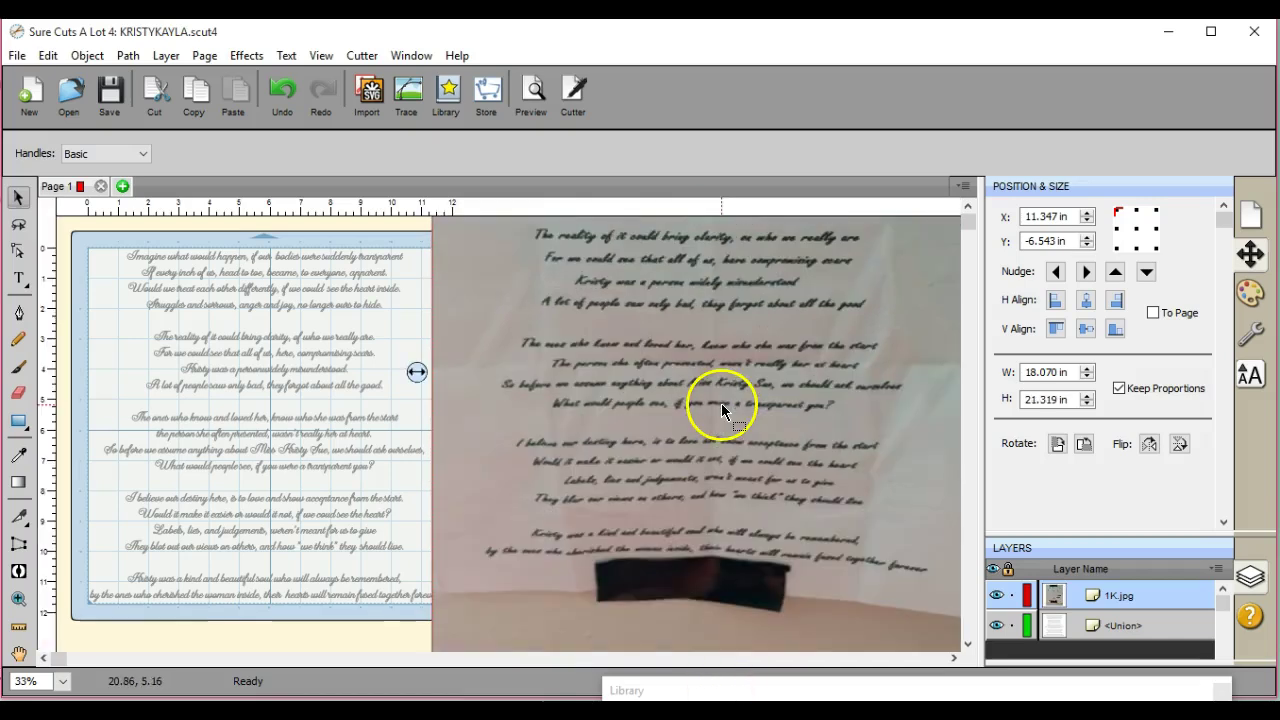
mouse_move(706, 391)
left_mouse_down()
mouse_move(723, 460)
mouse_move(717, 511)
mouse_move(714, 400)
mouse_move(712, 416)
left_mouse_up()
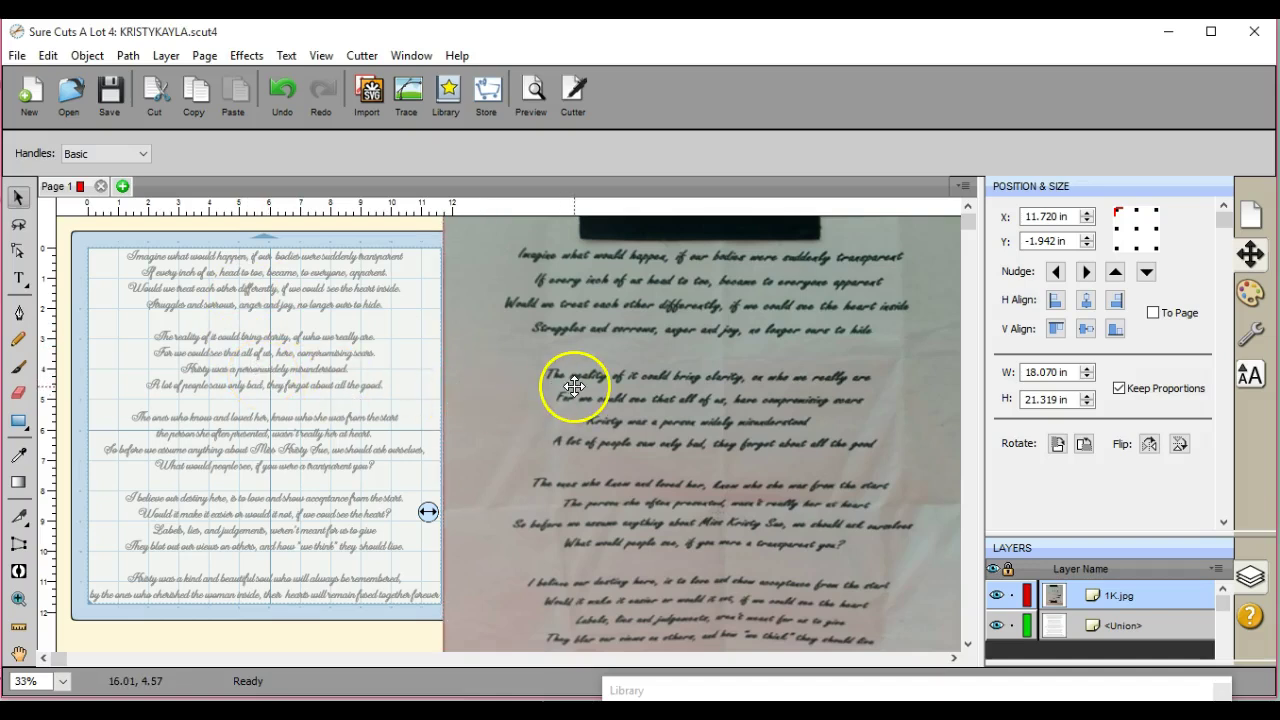
left_click_drag(574, 386, 583, 395)
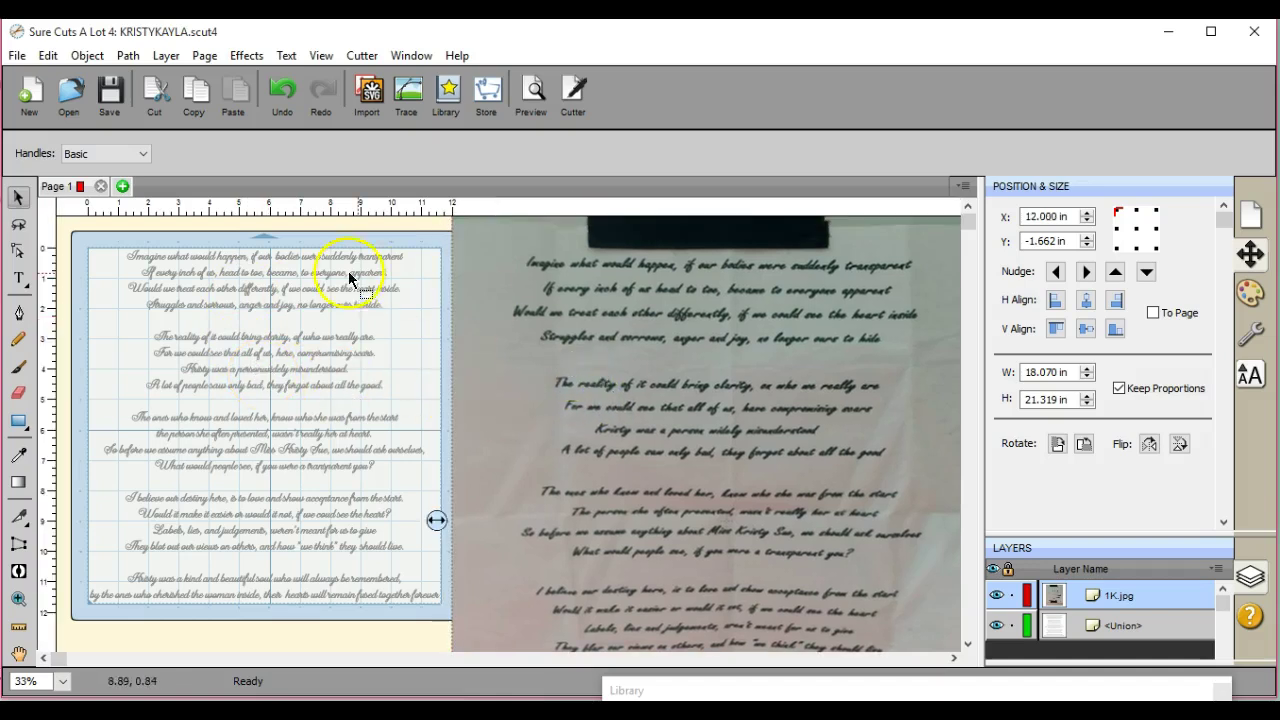
Select the merged poem text on the mat and examine its text settings
left_click(133, 263)
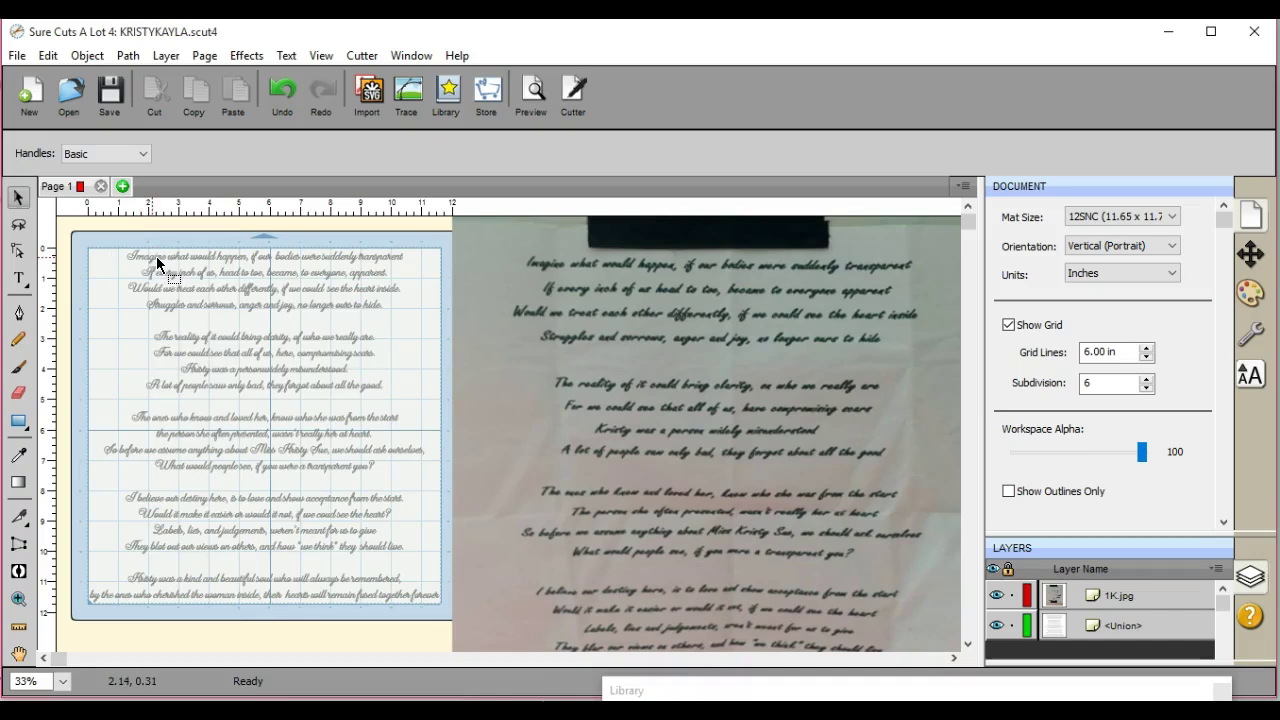
left_click_drag(160, 255, 147, 245)
left_click_drag(63, 230, 471, 631)
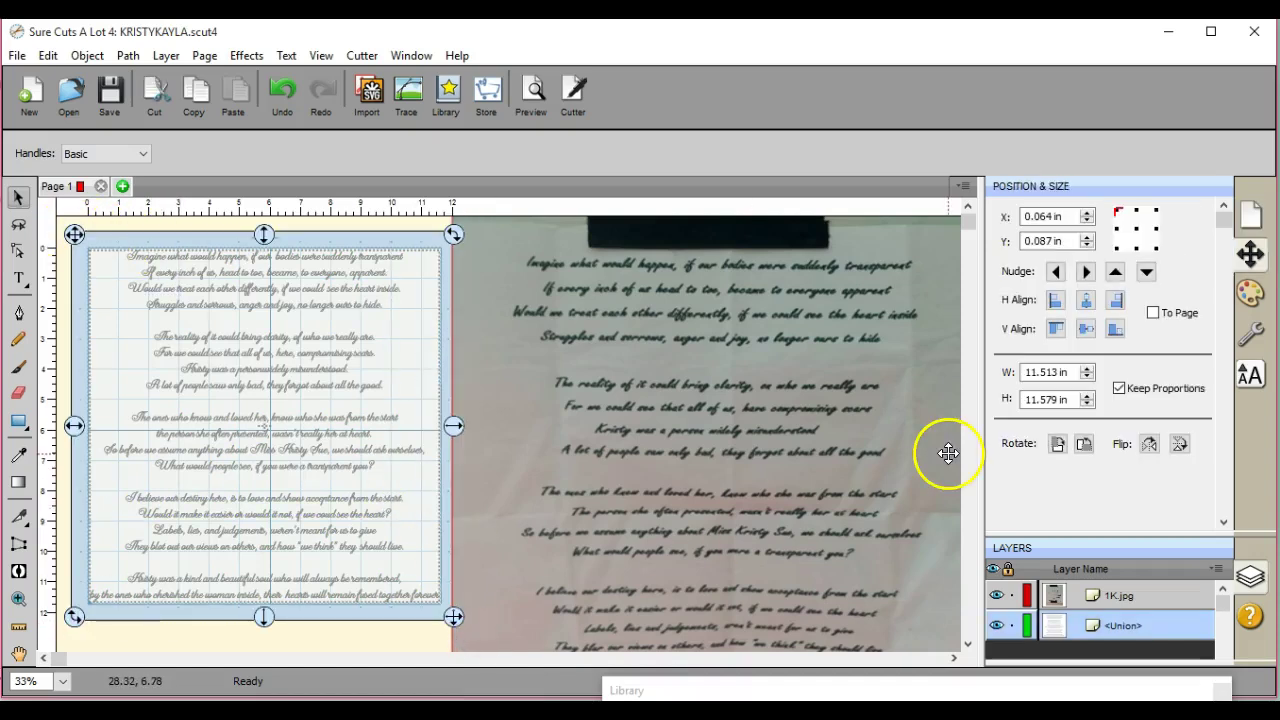
left_click(1241, 383)
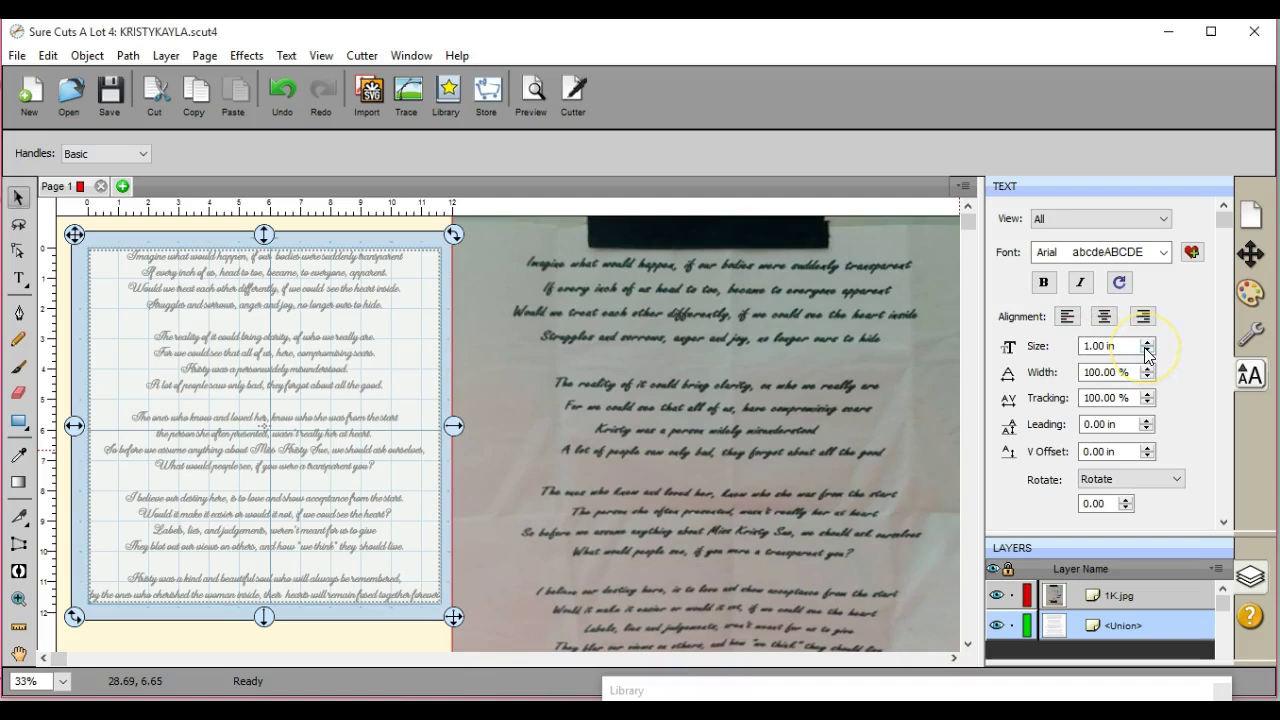
left_click(1110, 346)
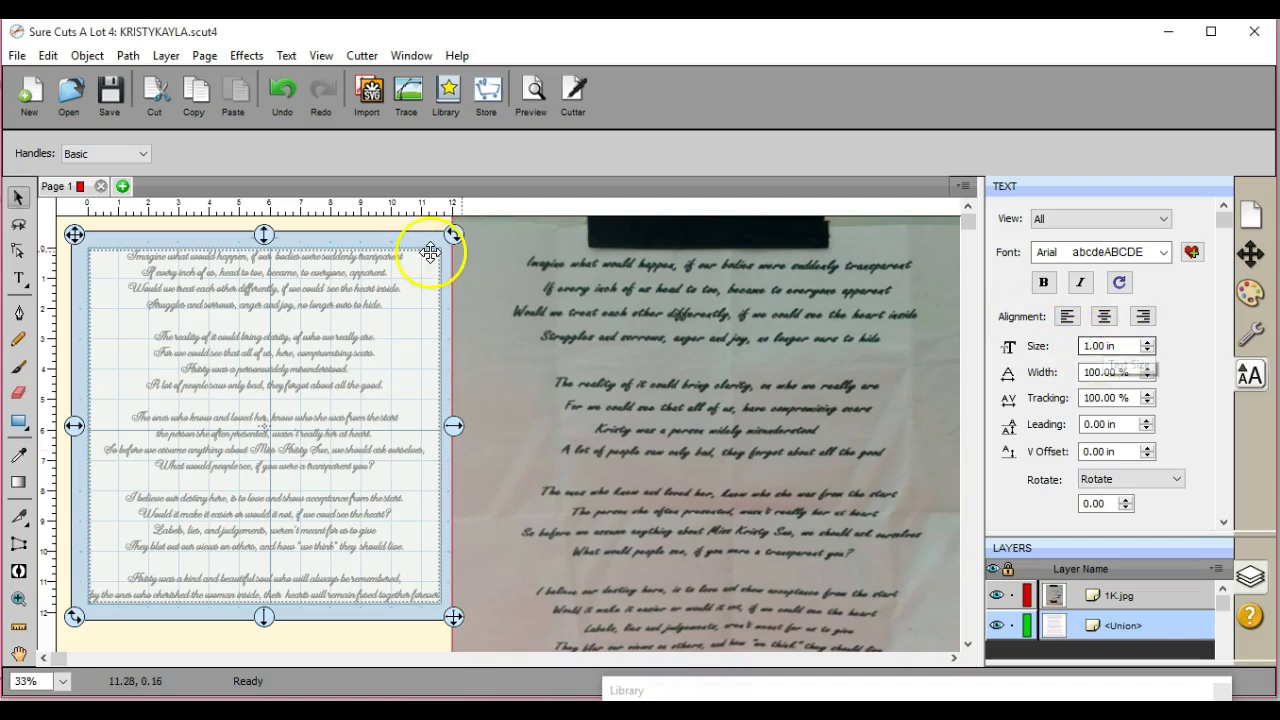
left_click(165, 280)
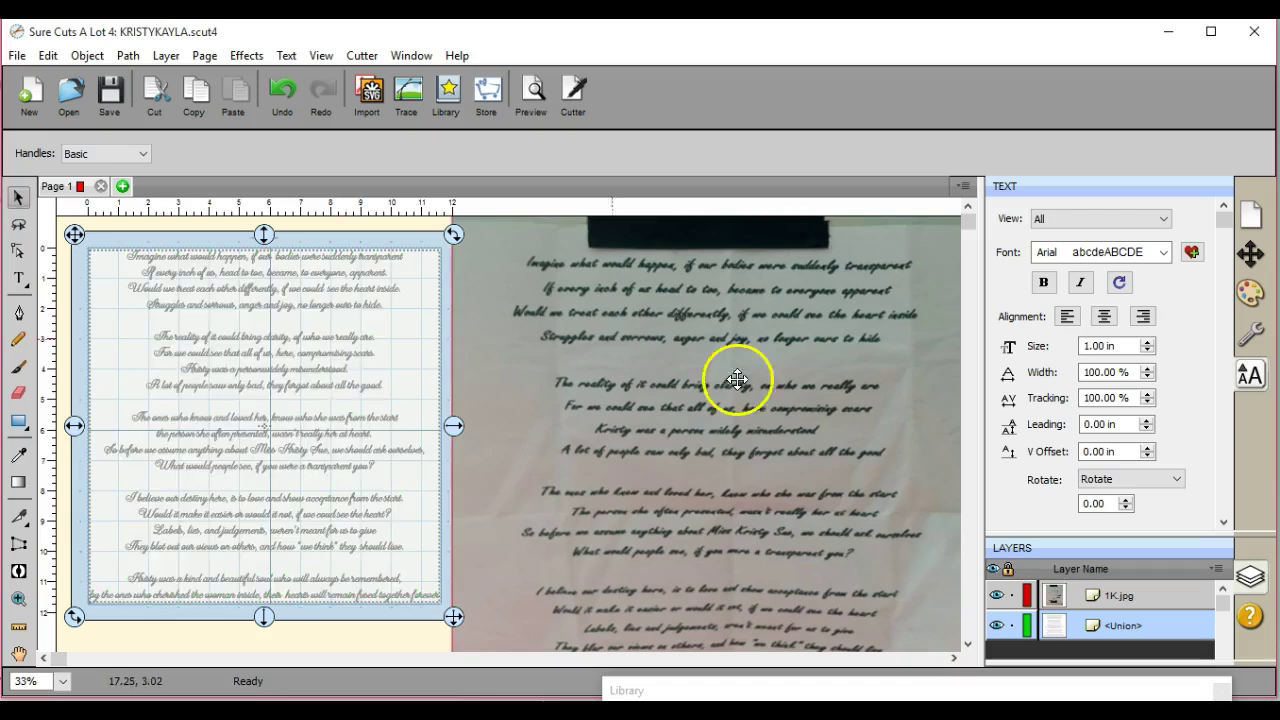
Set the poem's cut line type to Cut
left_click(1245, 343)
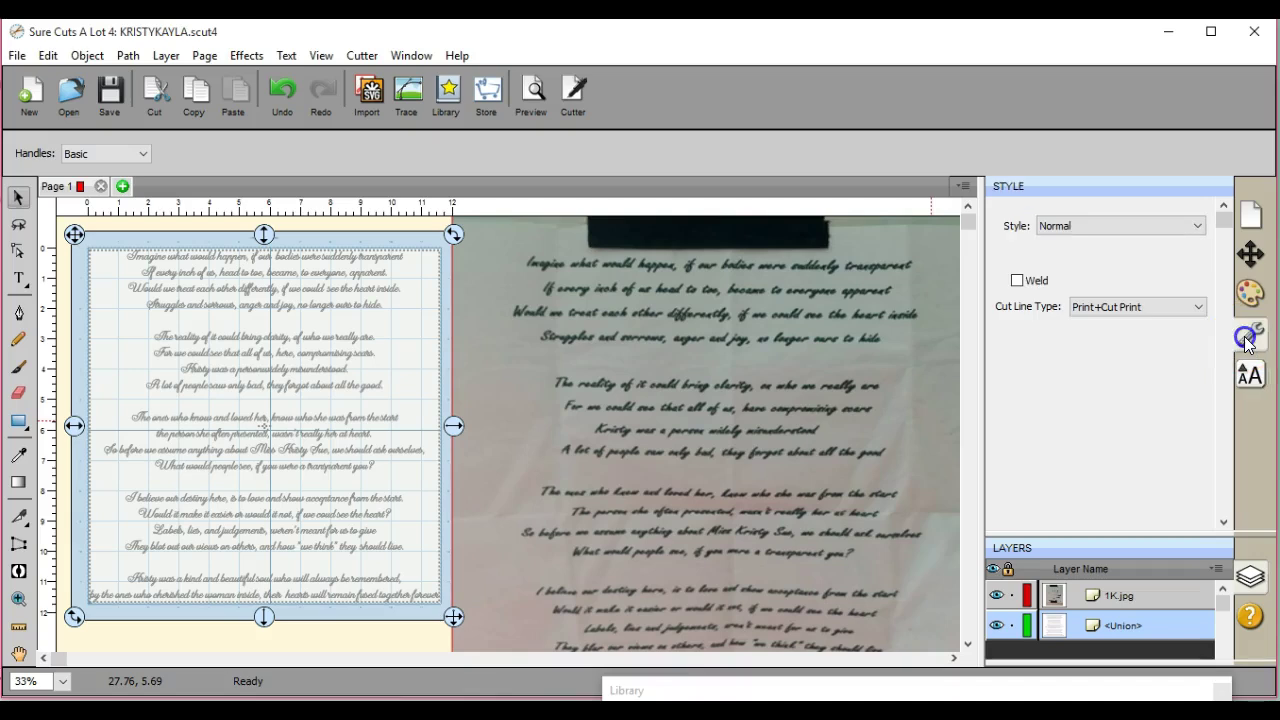
left_click(1203, 310)
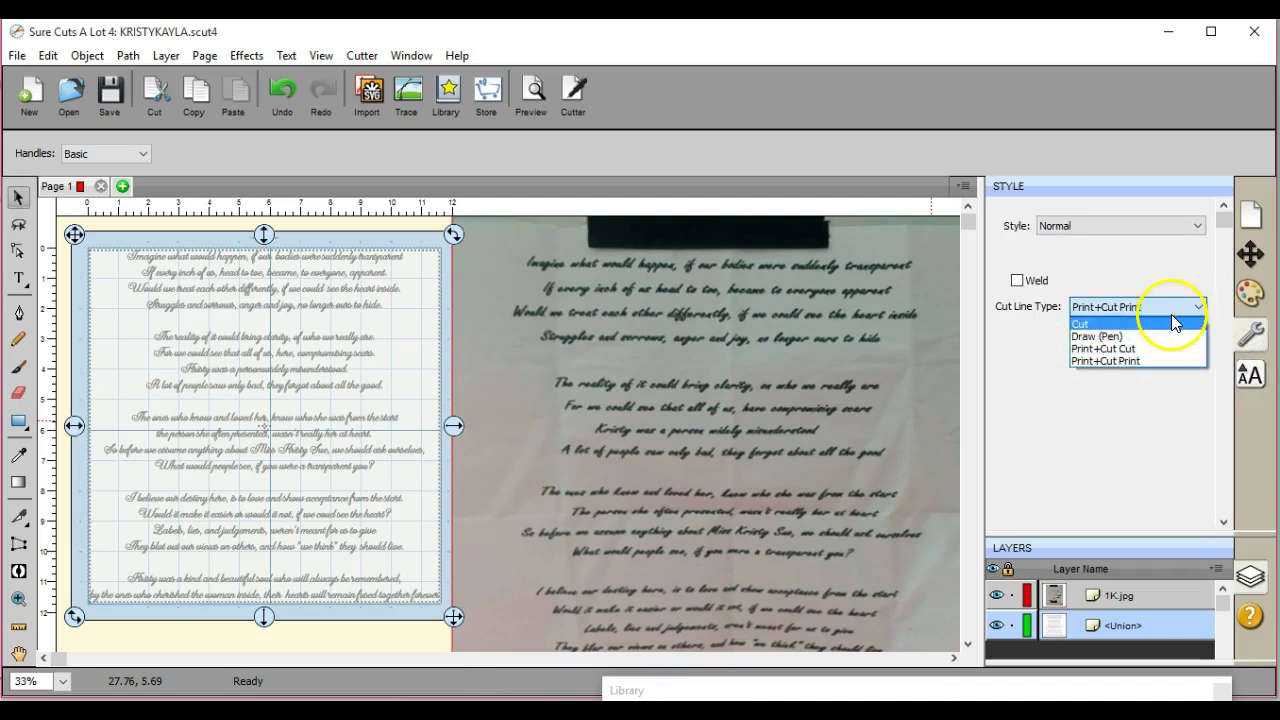
left_click(1172, 313)
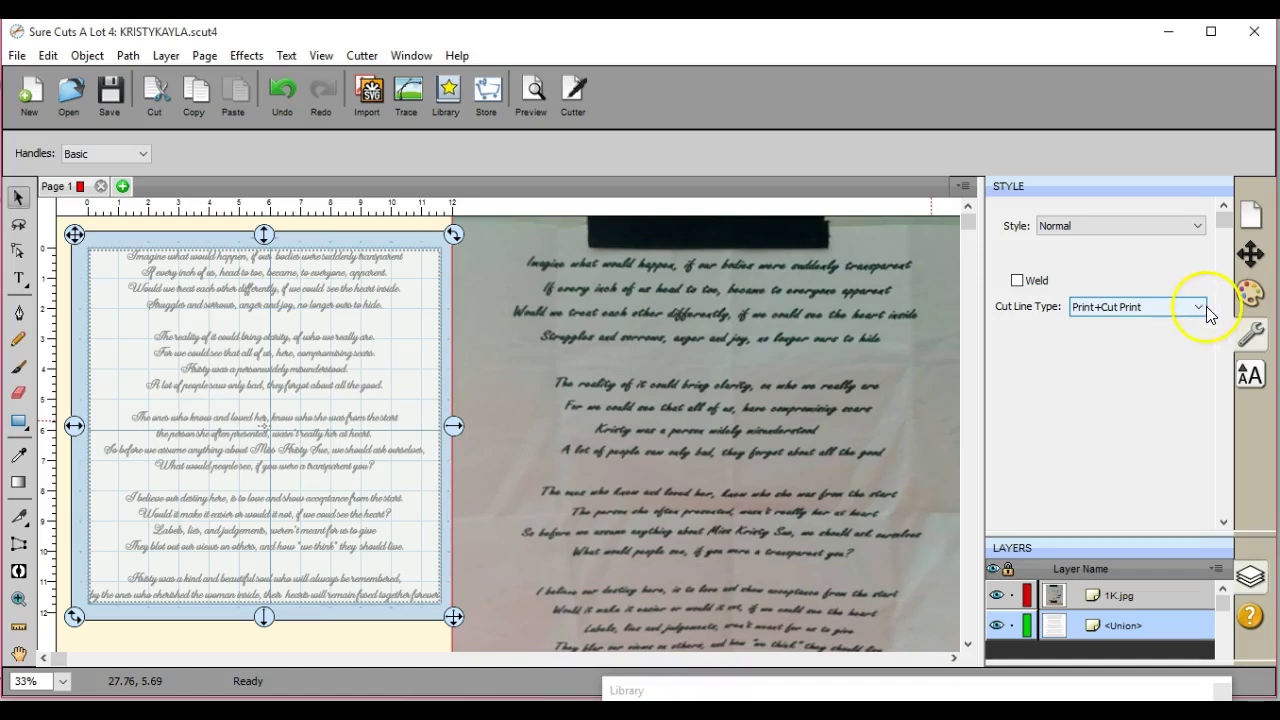
left_click(1198, 308)
left_click(1190, 322)
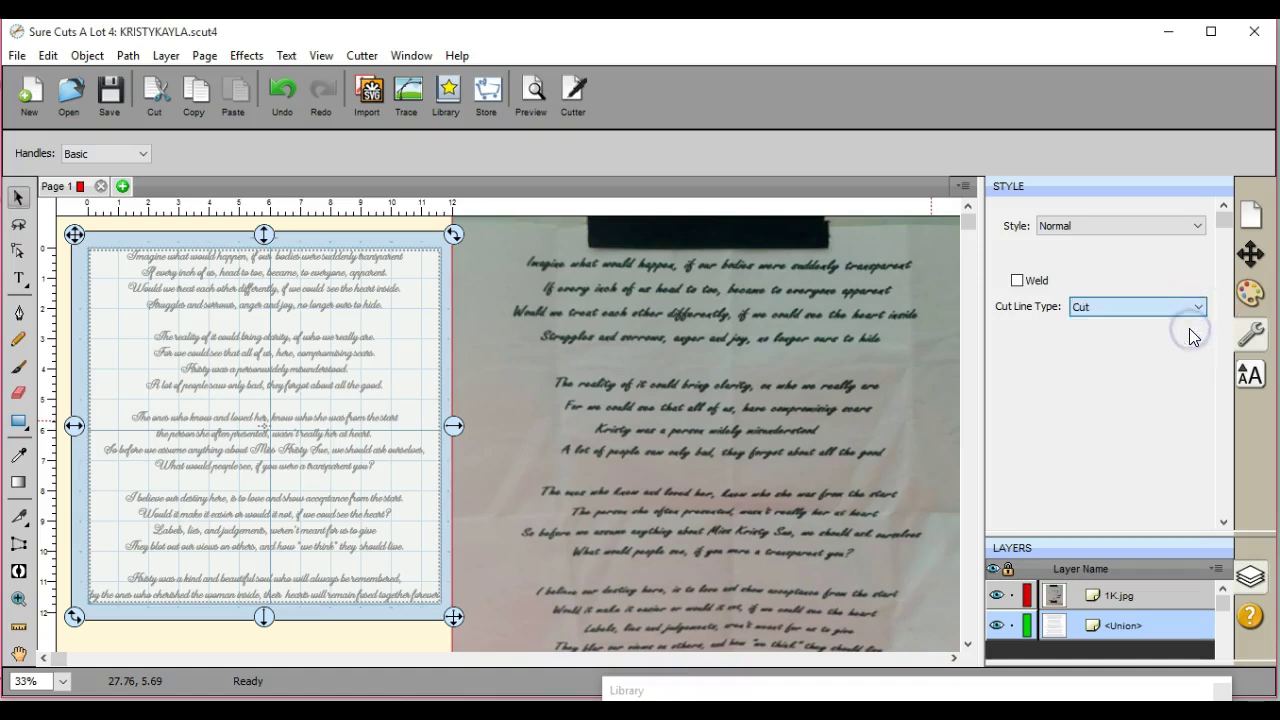
Preview the design with cut lines and draw lines turned on, and close the preview
left_click(530, 96)
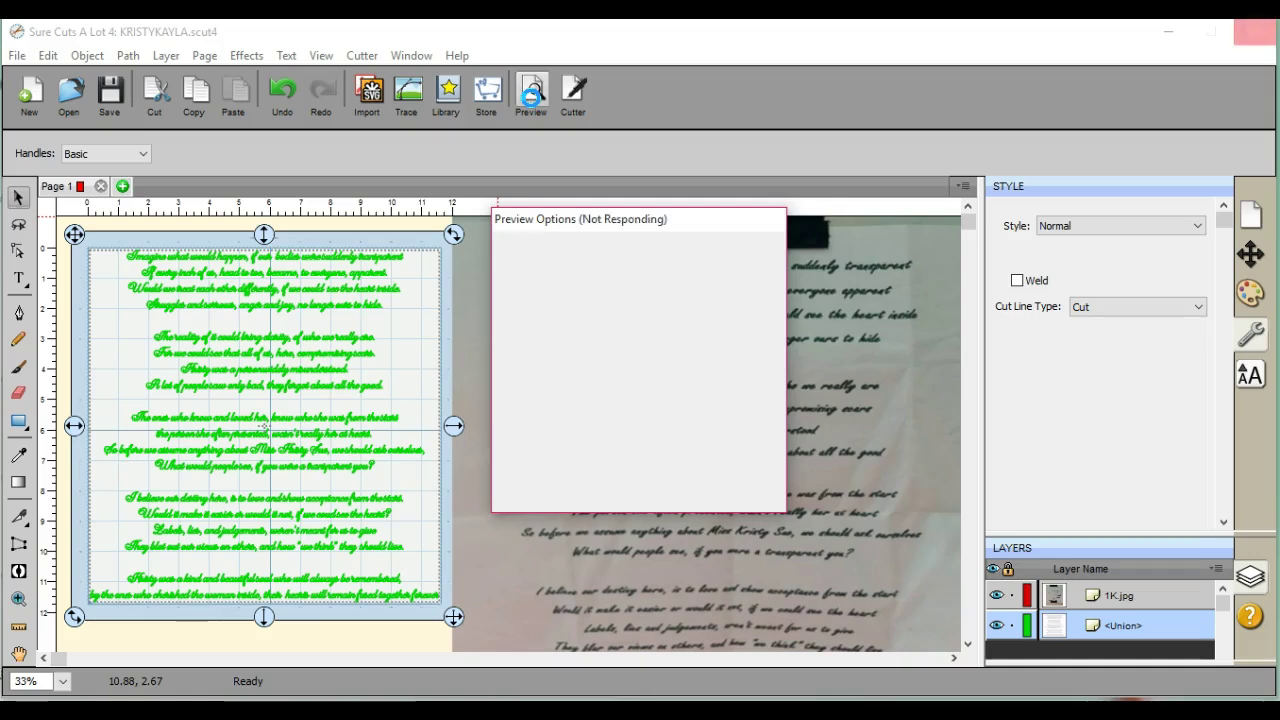
left_click(533, 99)
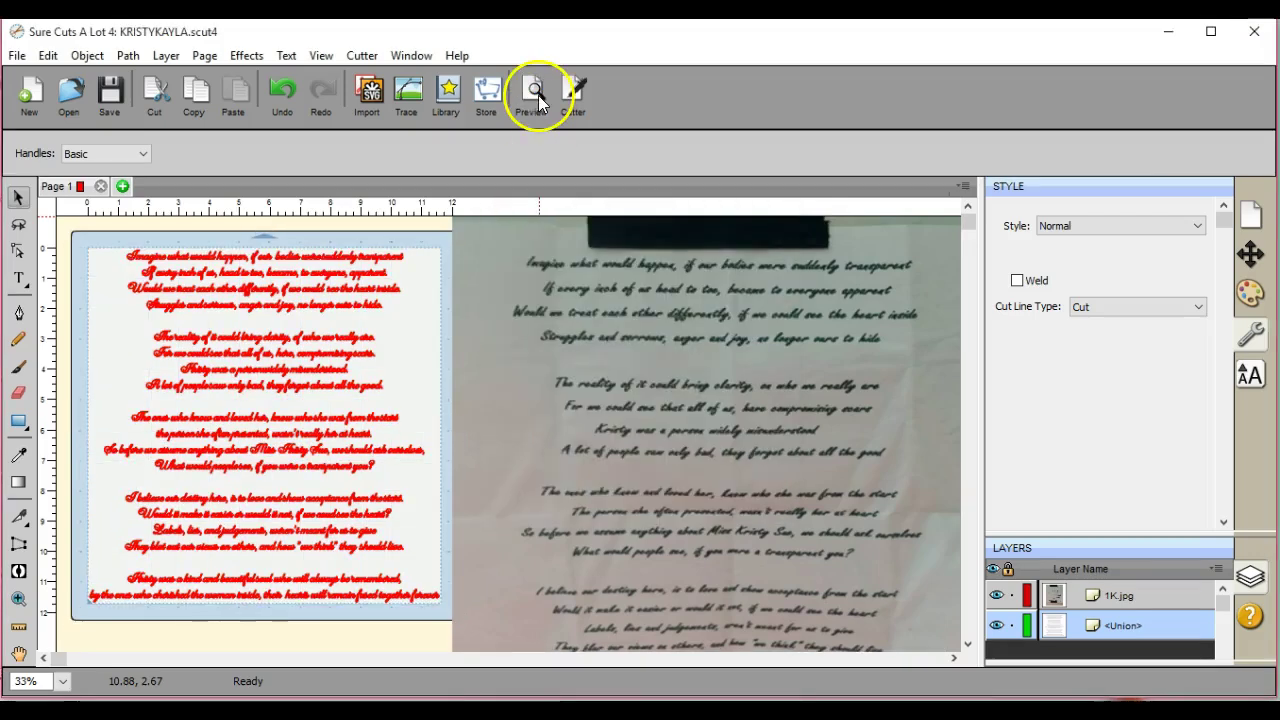
left_click(580, 136)
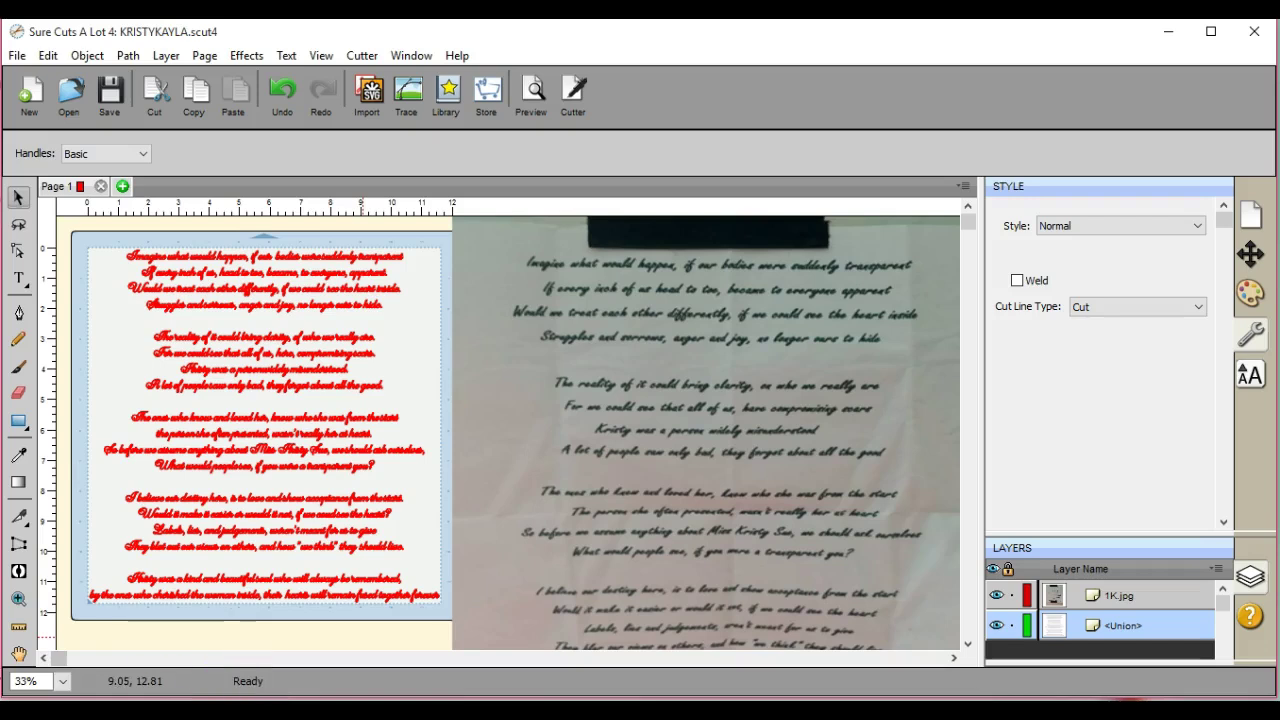
left_click(42, 656)
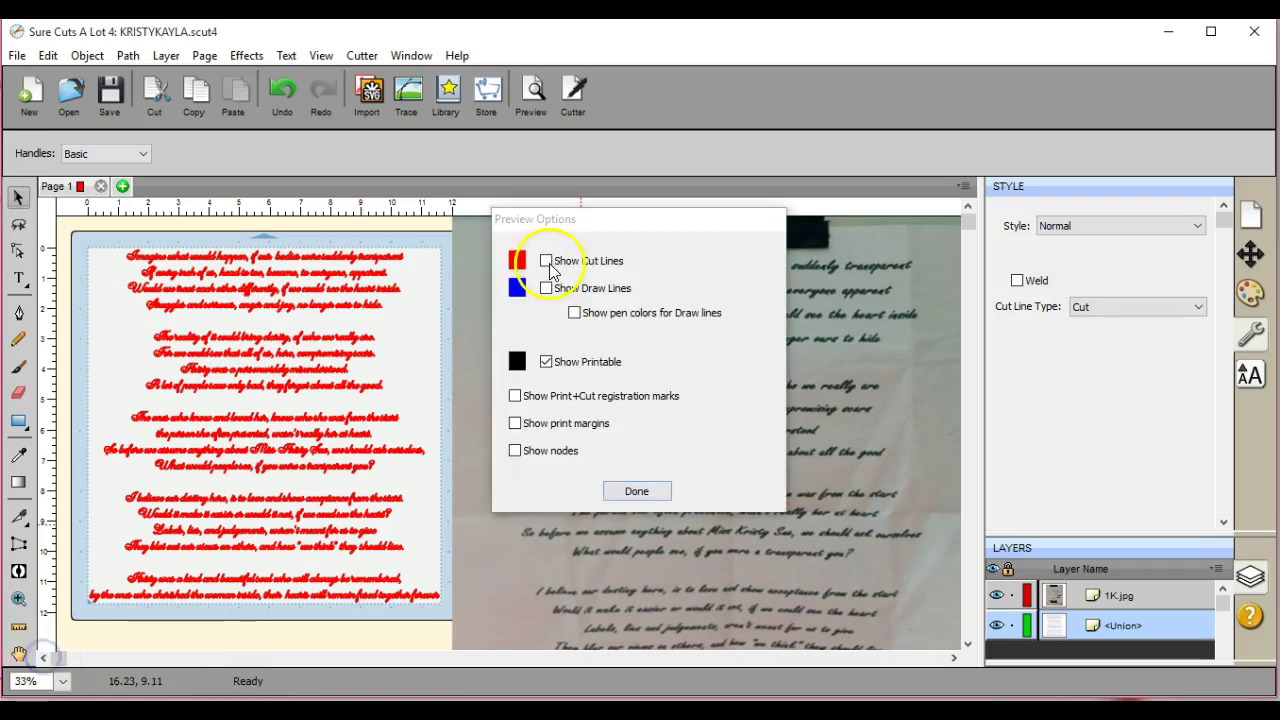
left_click(546, 261)
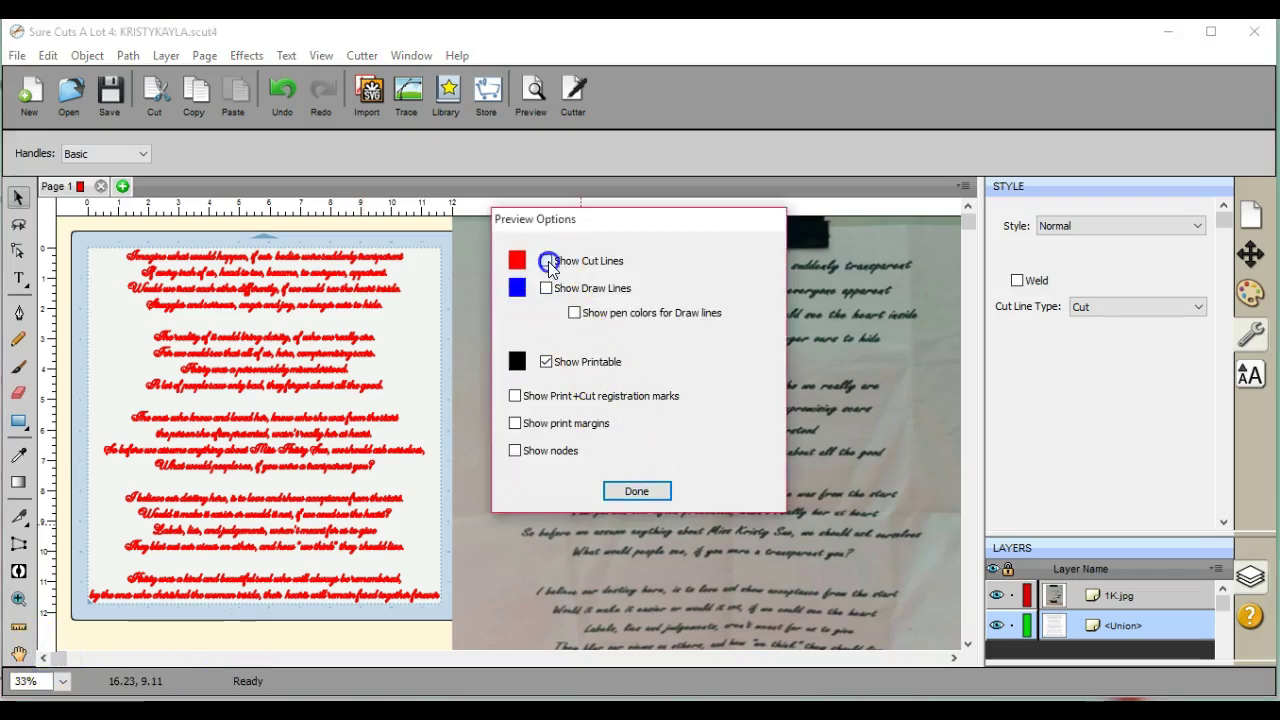
left_click(546, 288)
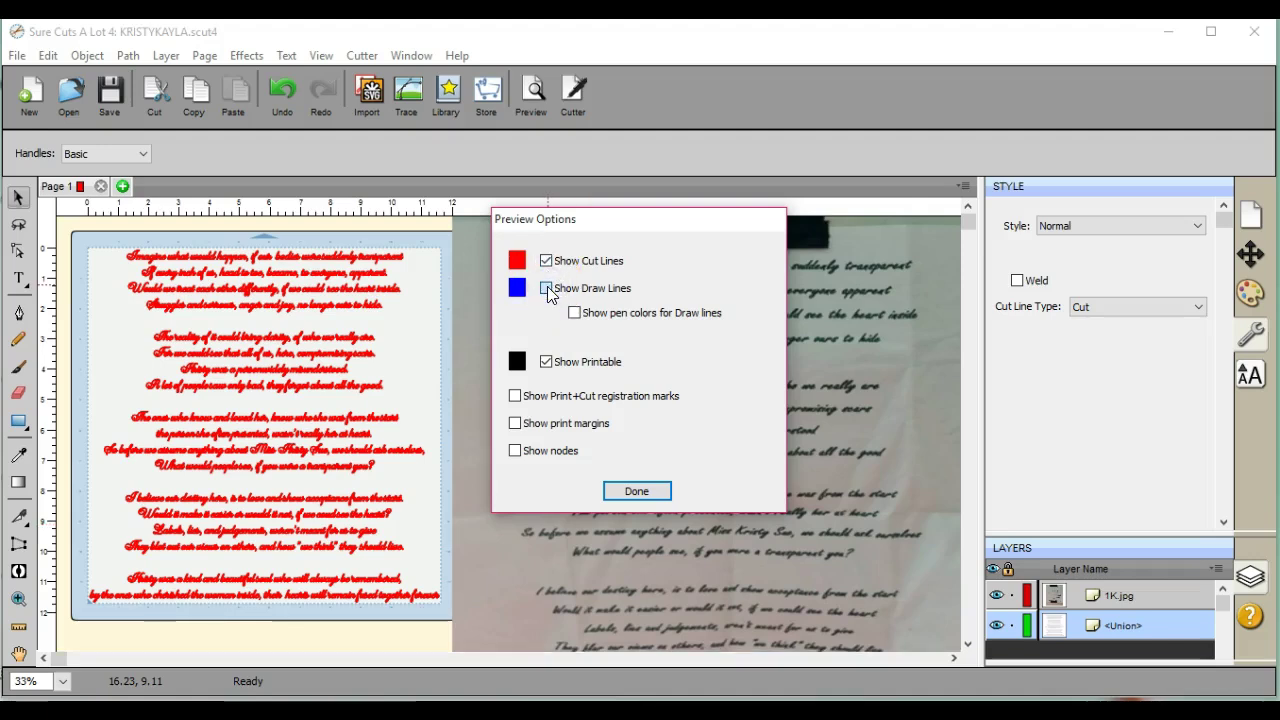
left_click(637, 469)
left_click(530, 362)
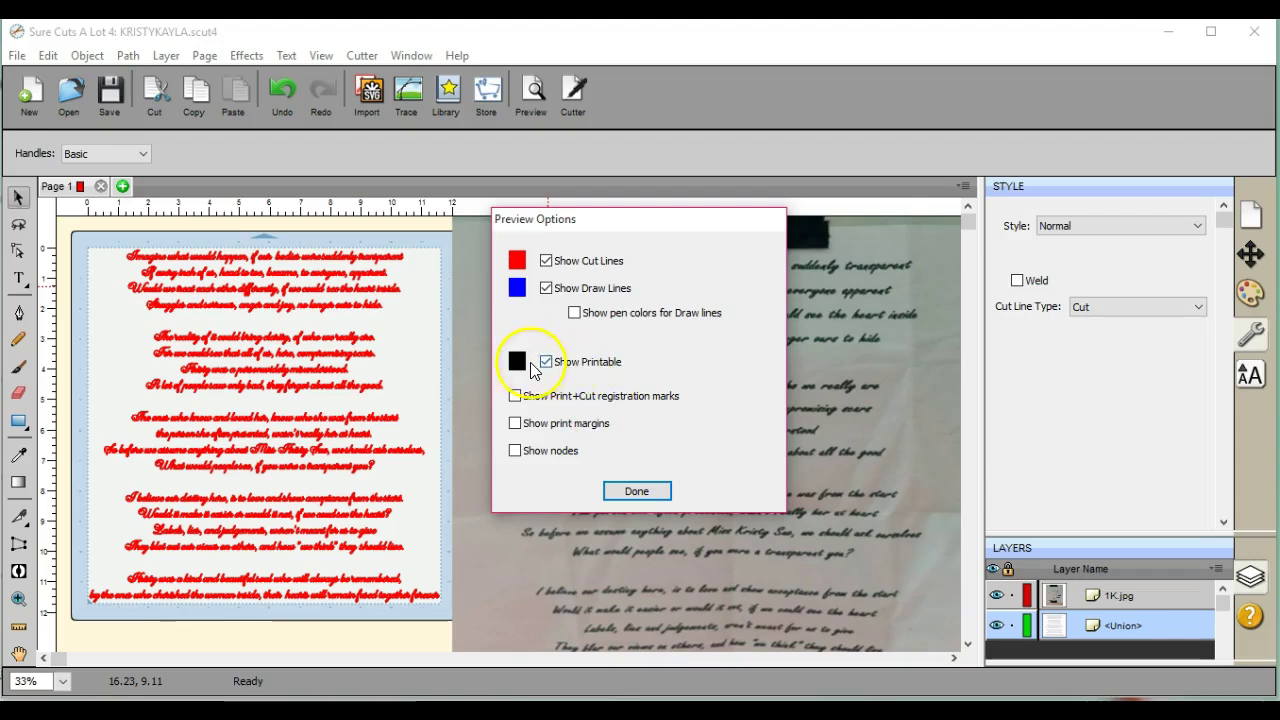
left_click(635, 489)
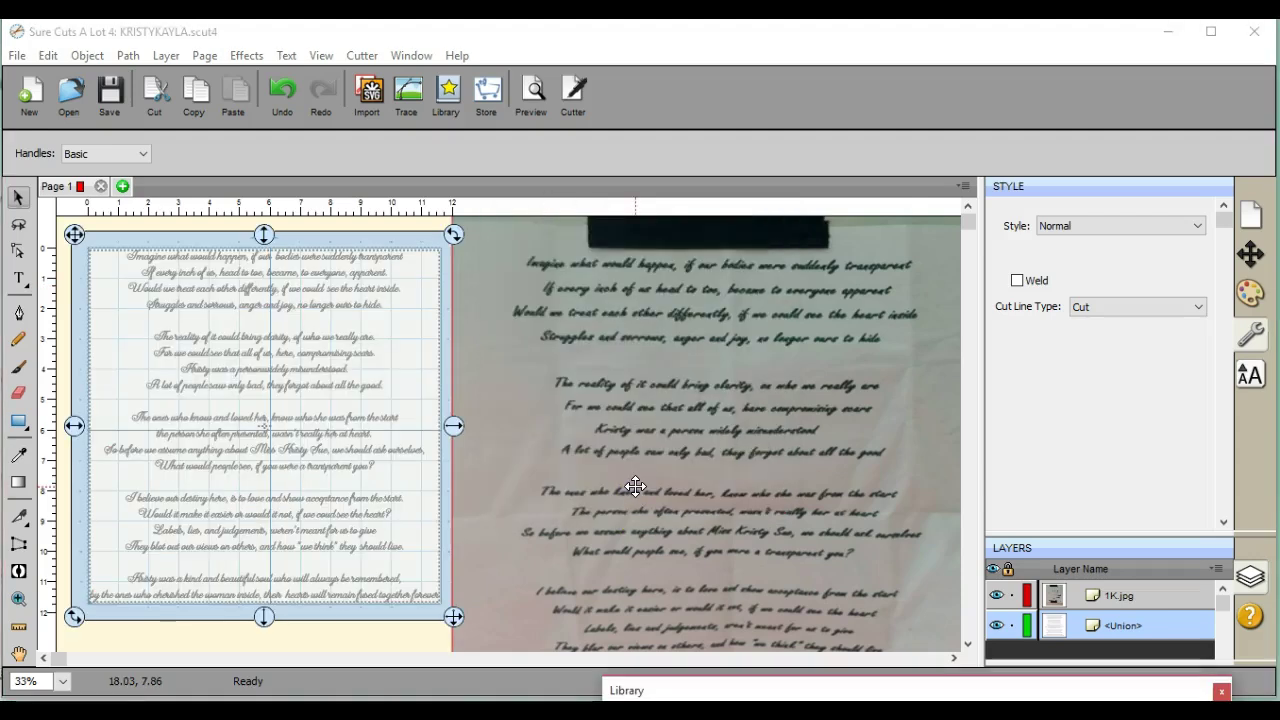
Set the poem's cut line type to Print+Cut Cut, preview the result, and close the preview
left_click(1200, 307)
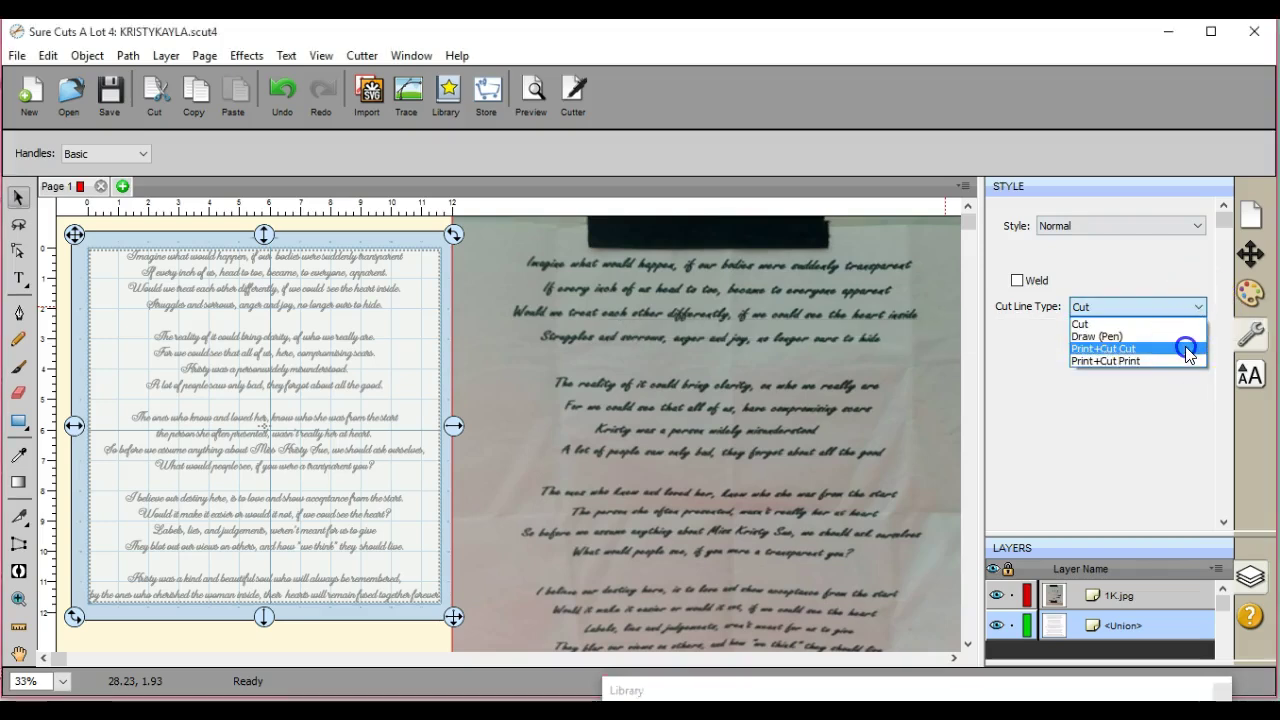
left_click(1186, 349)
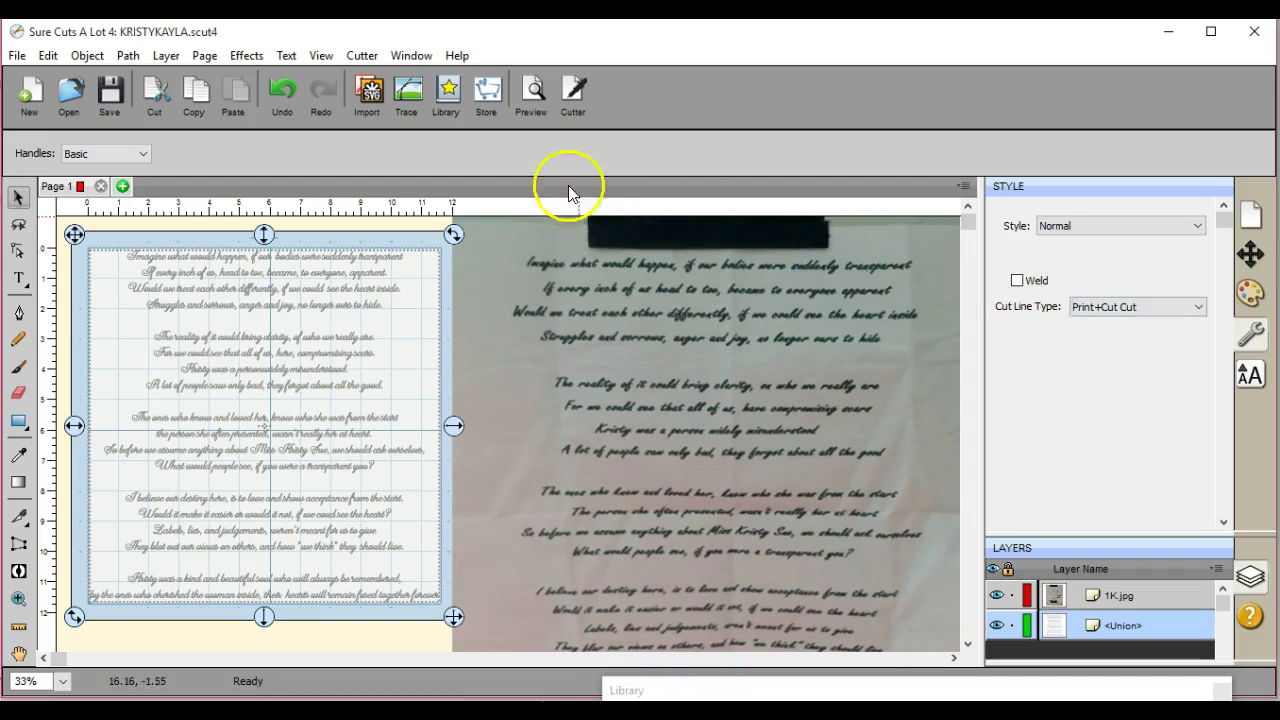
left_click(534, 93)
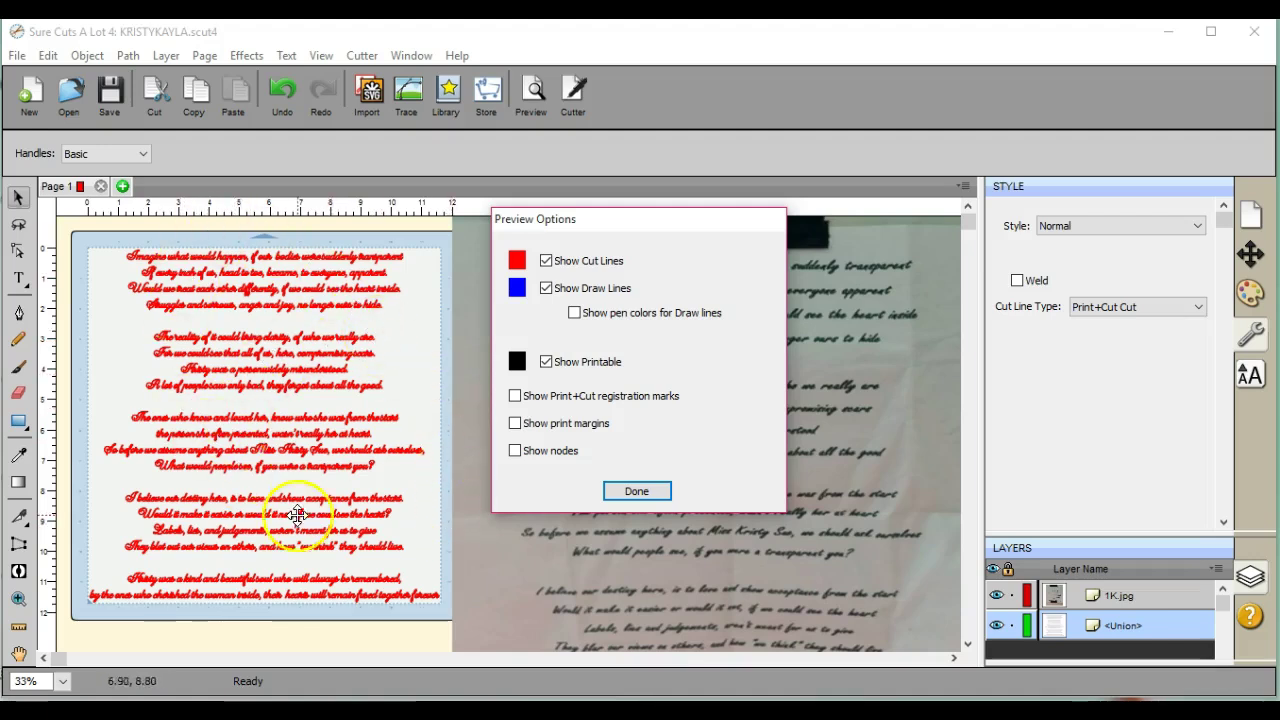
left_click(637, 491)
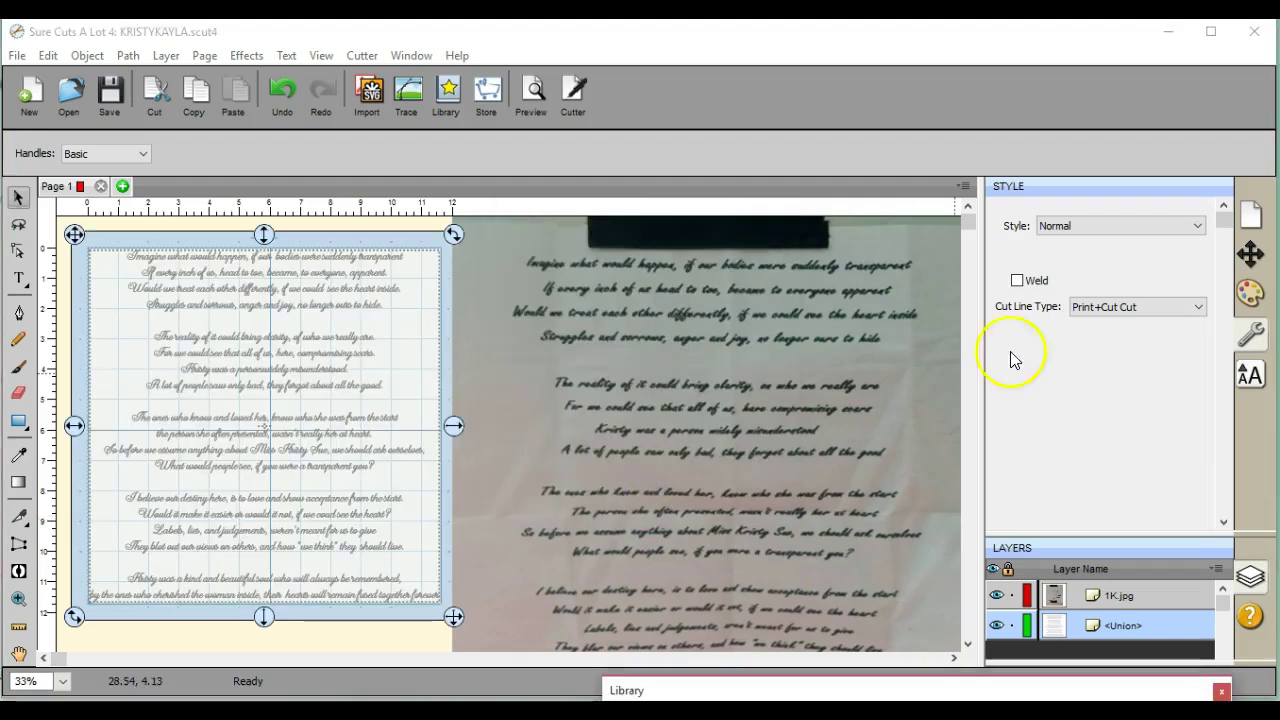
Set the poem's cut line type to Print+Cut Print, preview the printable text, and close the preview
left_click(1190, 311)
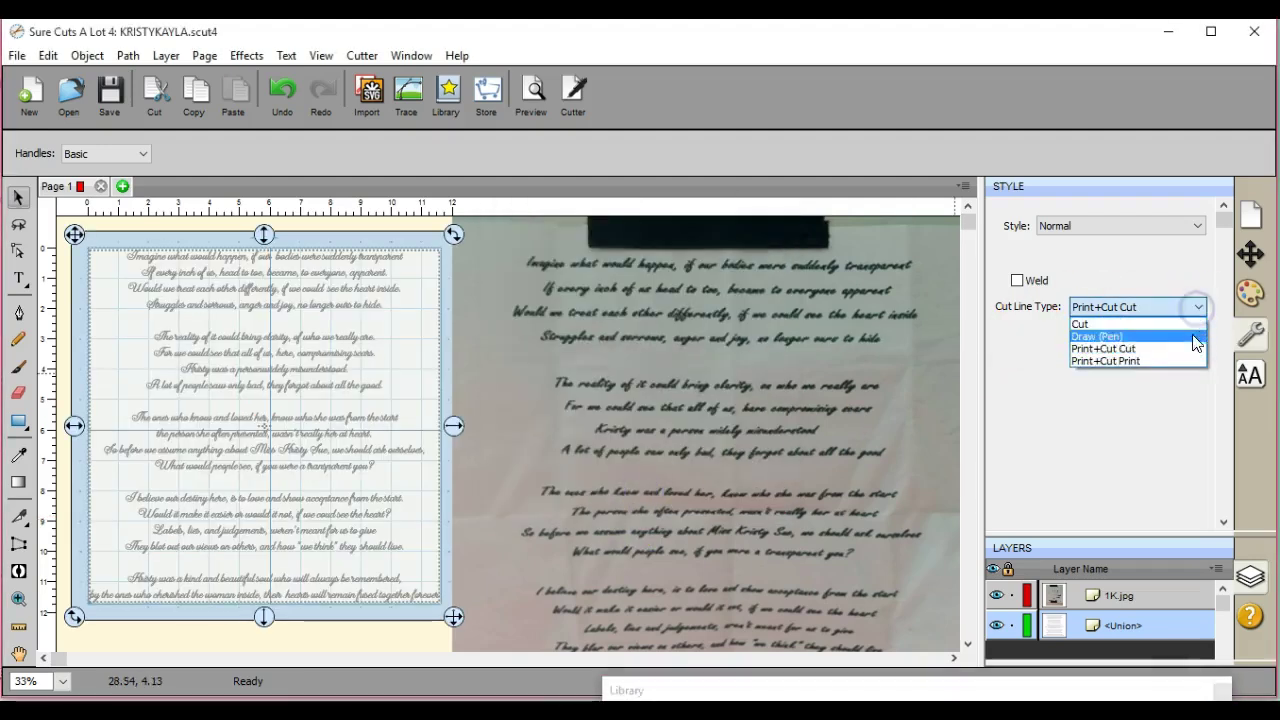
left_click(1186, 360)
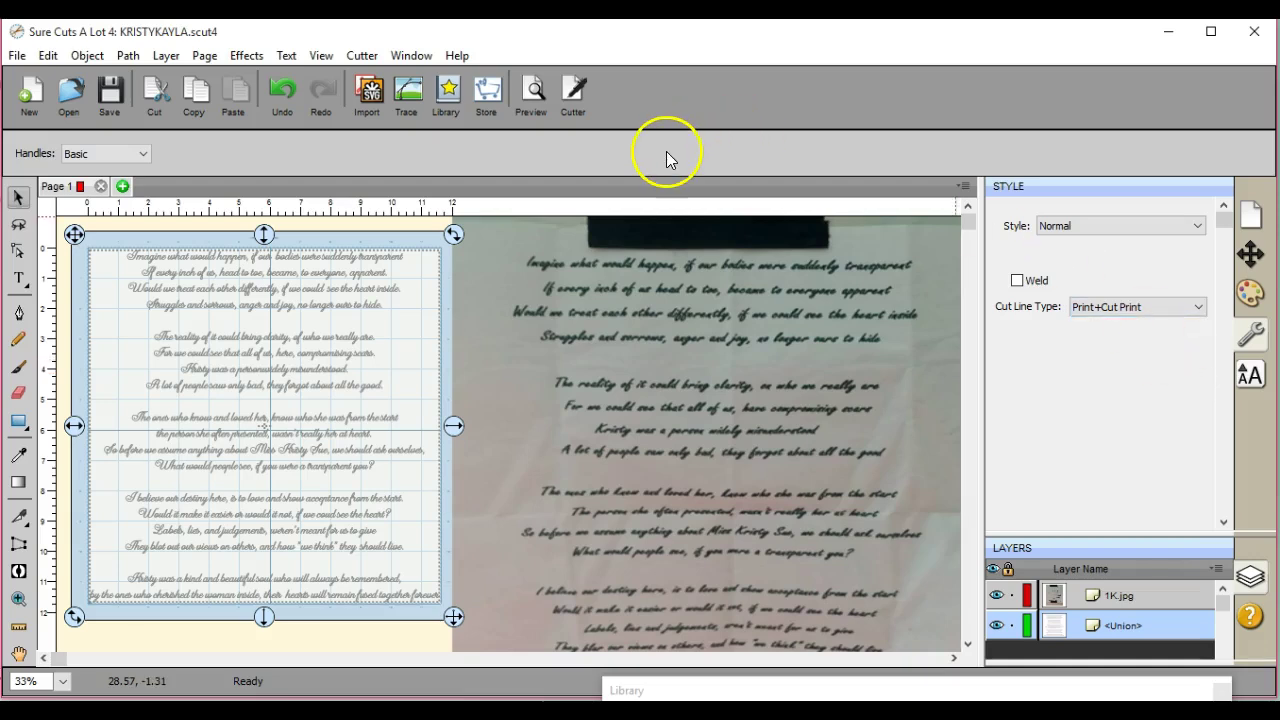
left_click(531, 92)
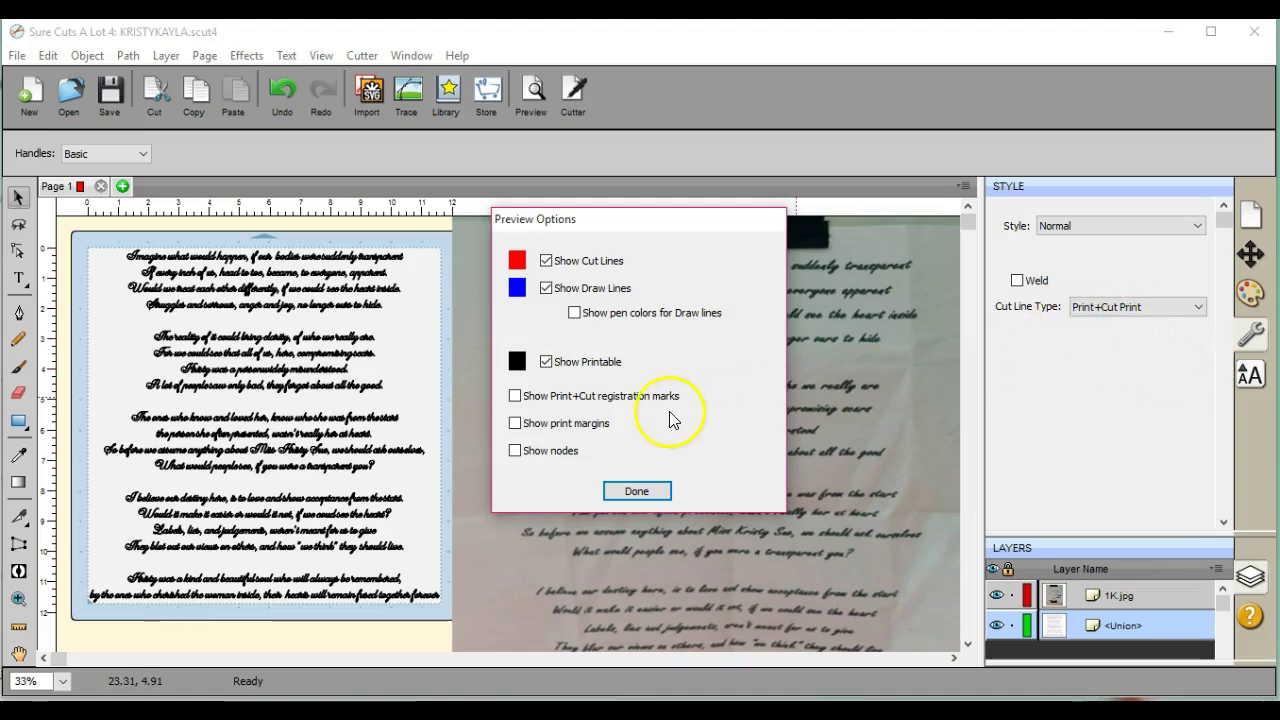
left_click(648, 490)
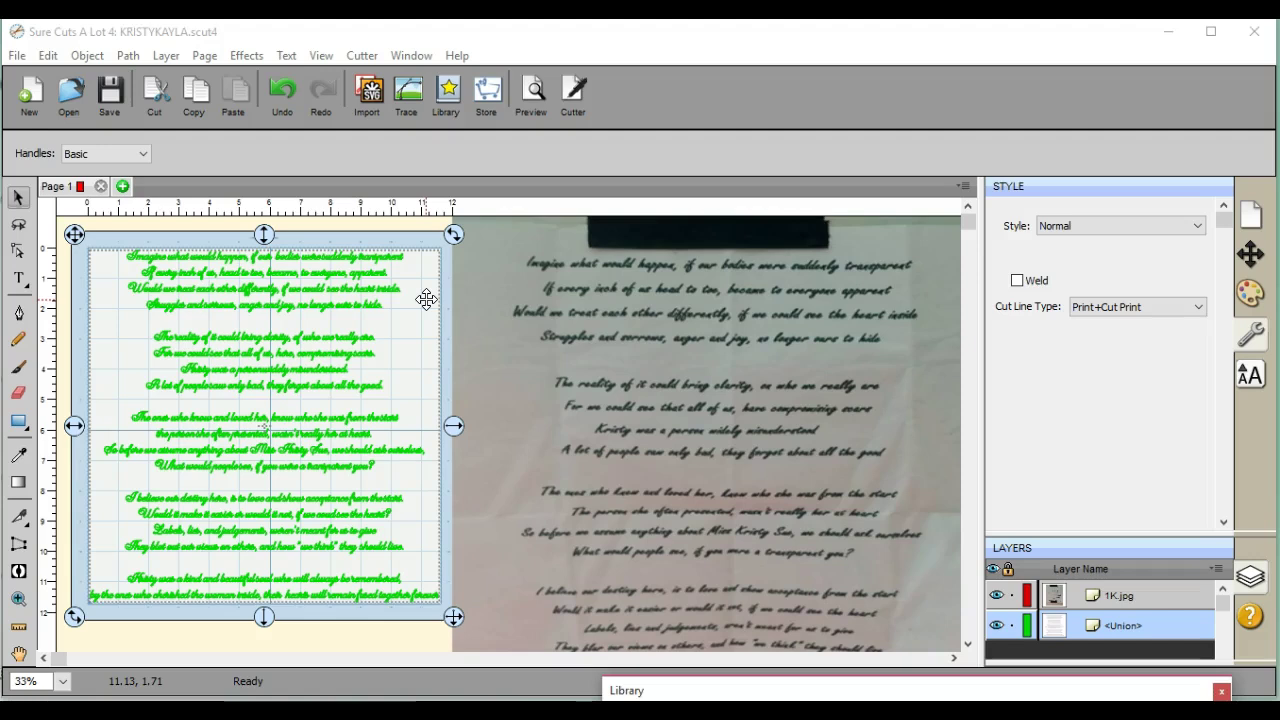
Check which printer is selected in the print settings and close them without printing
left_click(18, 57)
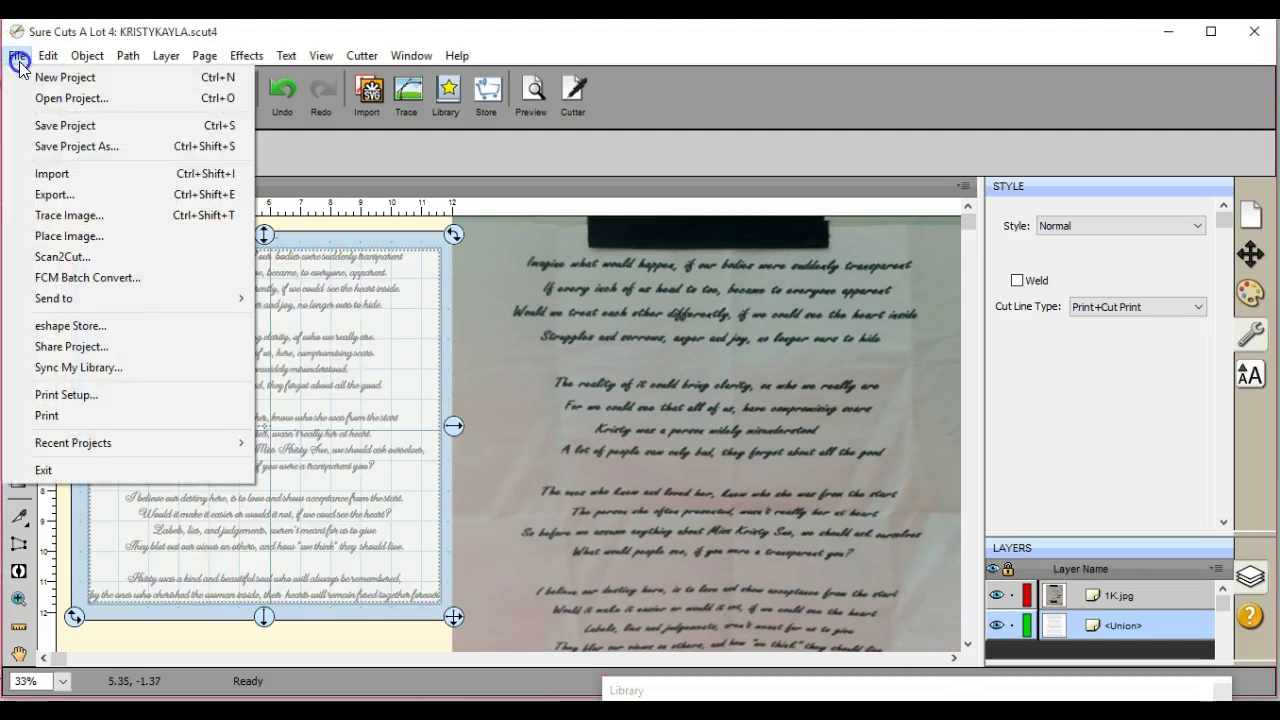
left_click(47, 415)
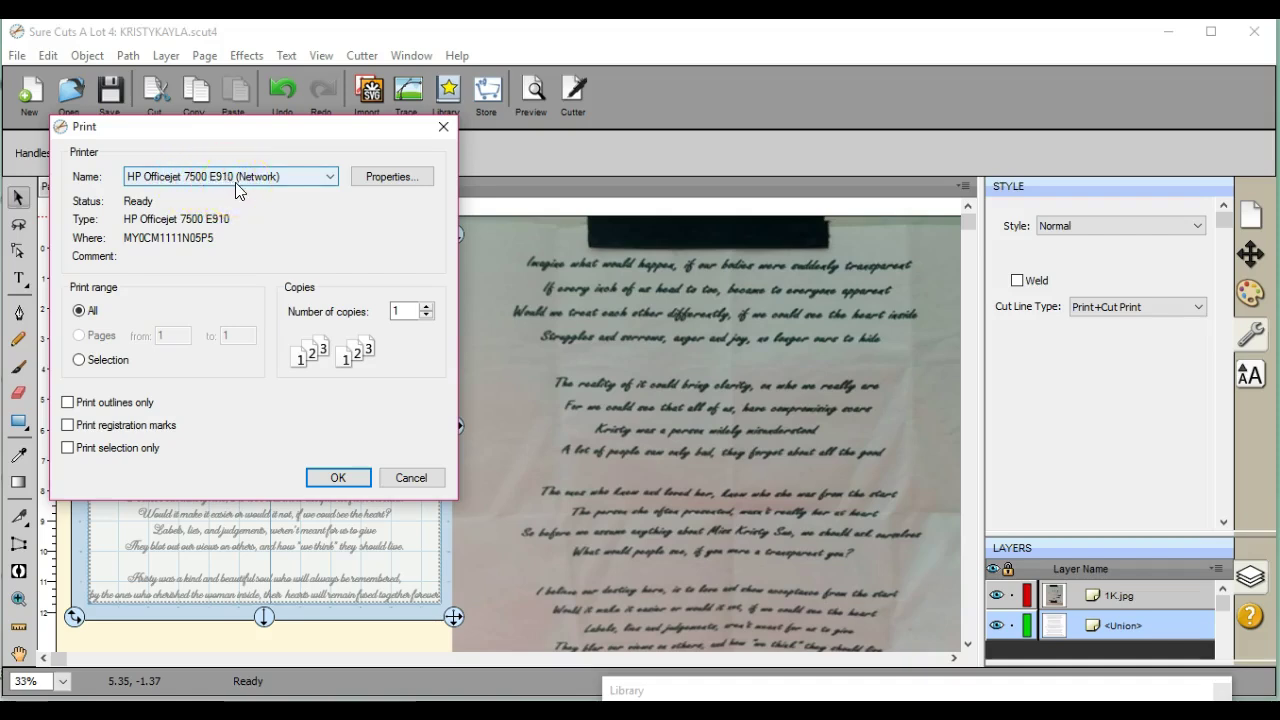
left_click(443, 128)
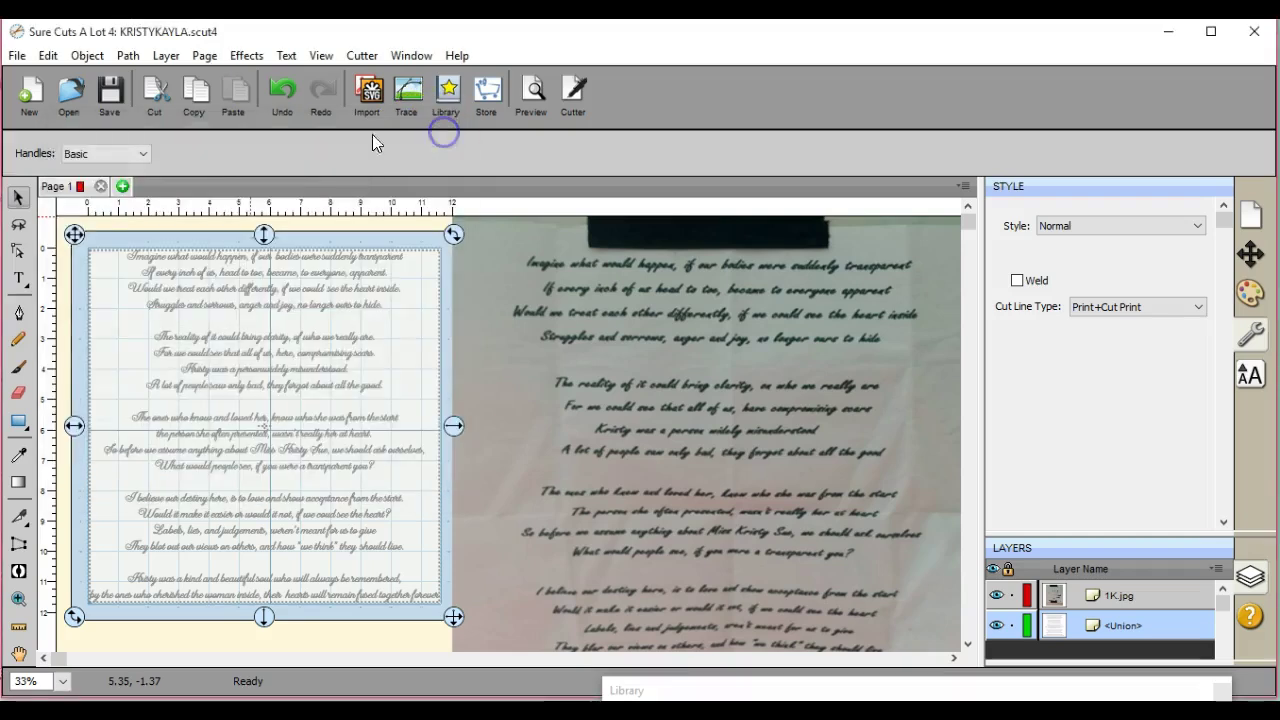
Try an 11x14in. paper size in the HP Officejet 7500 E910 properties and cancel the print settings
left_click(17, 55)
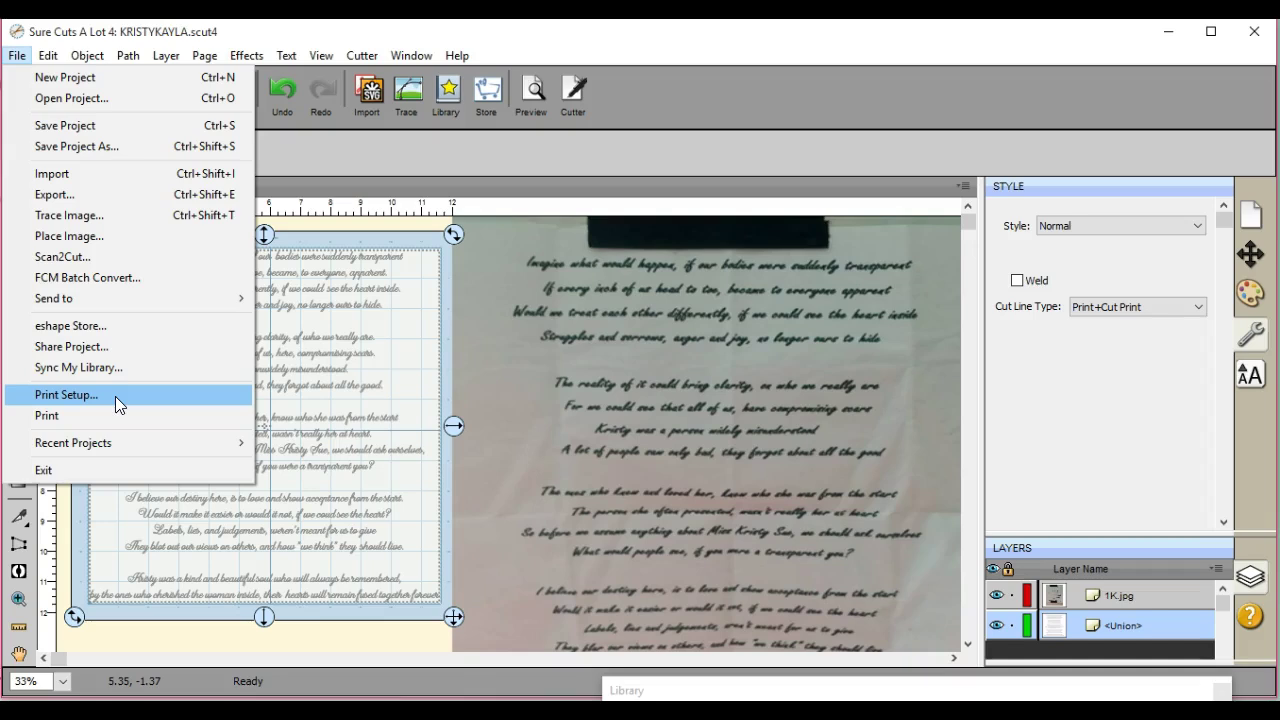
left_click(116, 425)
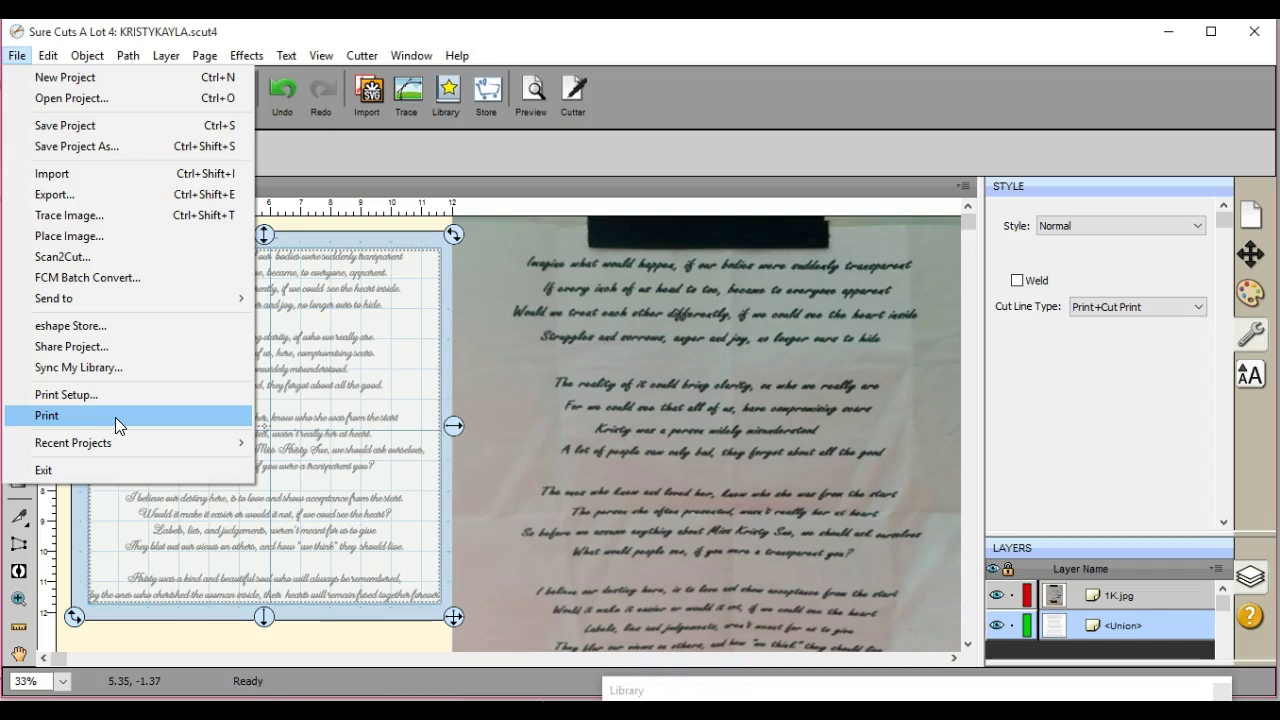
left_click(116, 400)
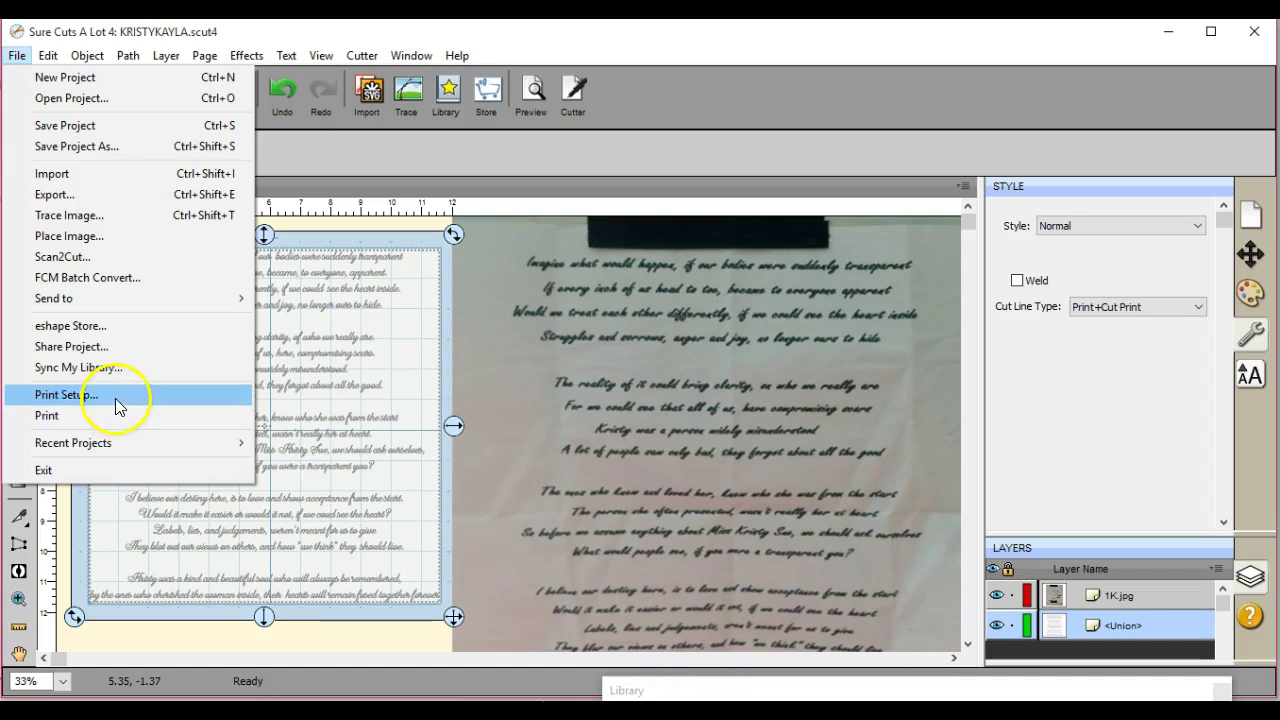
left_click(117, 416)
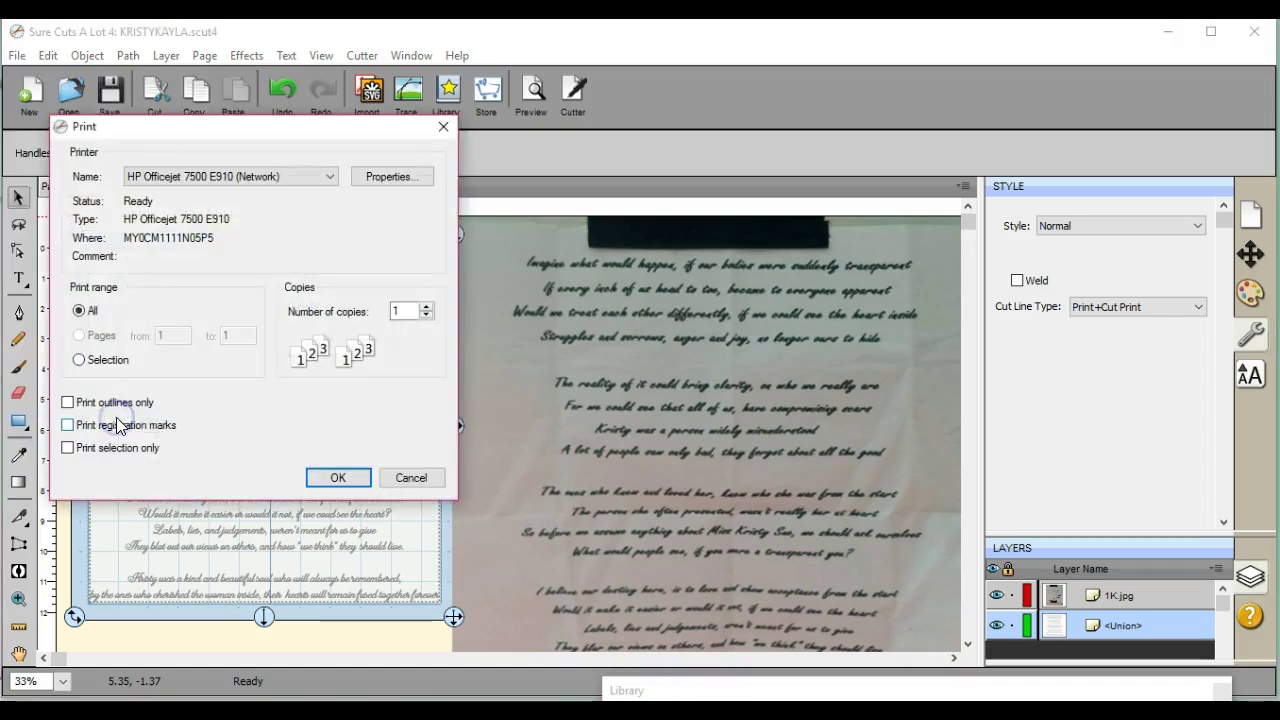
left_click(390, 178)
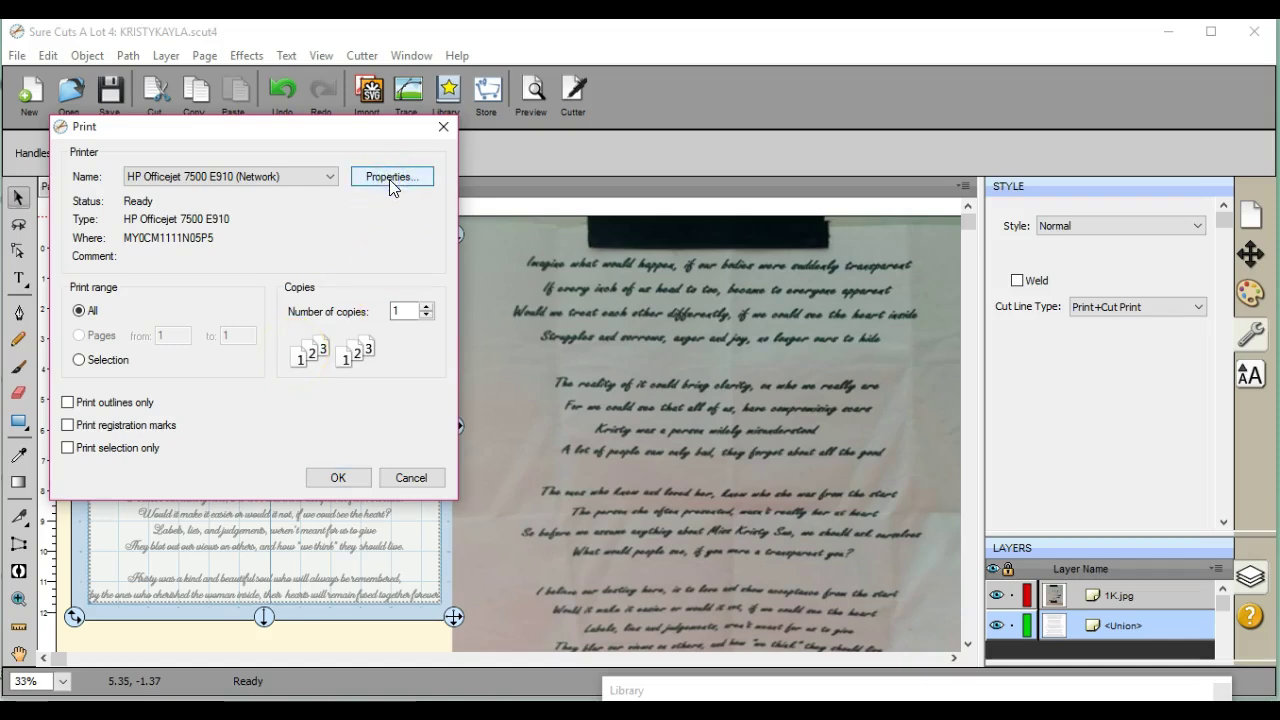
left_click(515, 263)
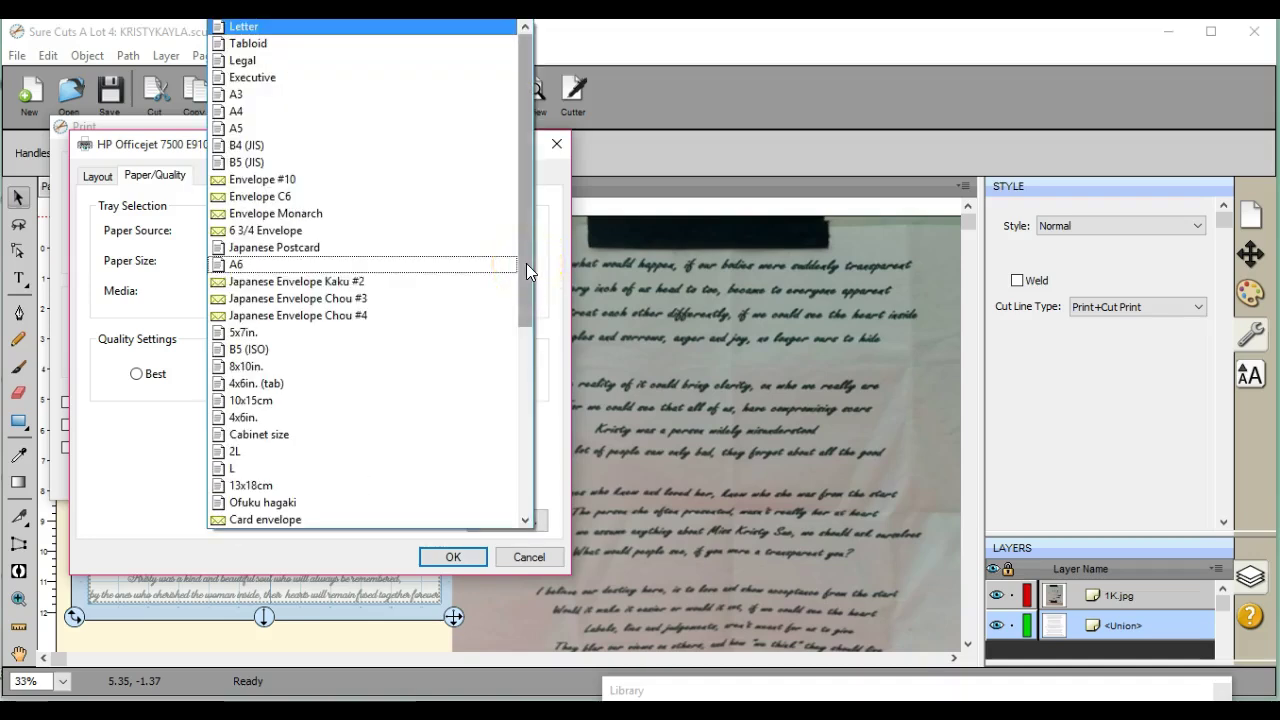
left_click_drag(526, 252, 527, 382)
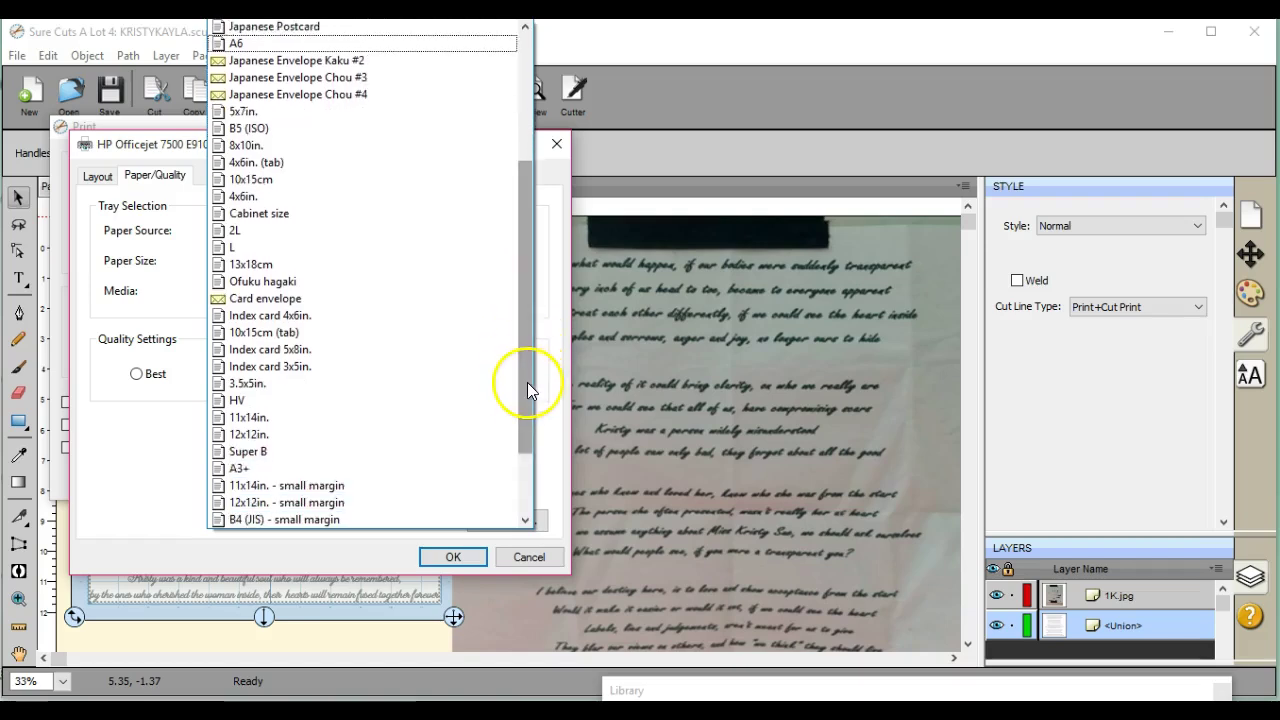
left_click(432, 417)
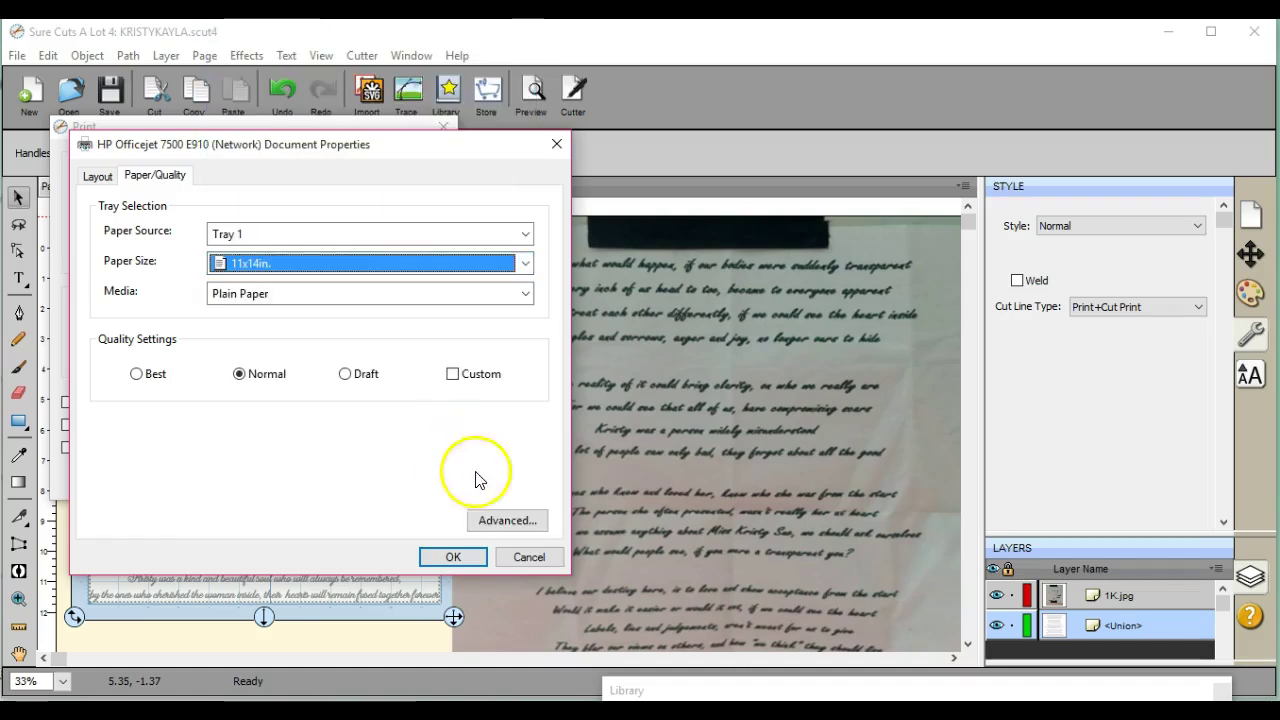
left_click(527, 552)
left_click(411, 478)
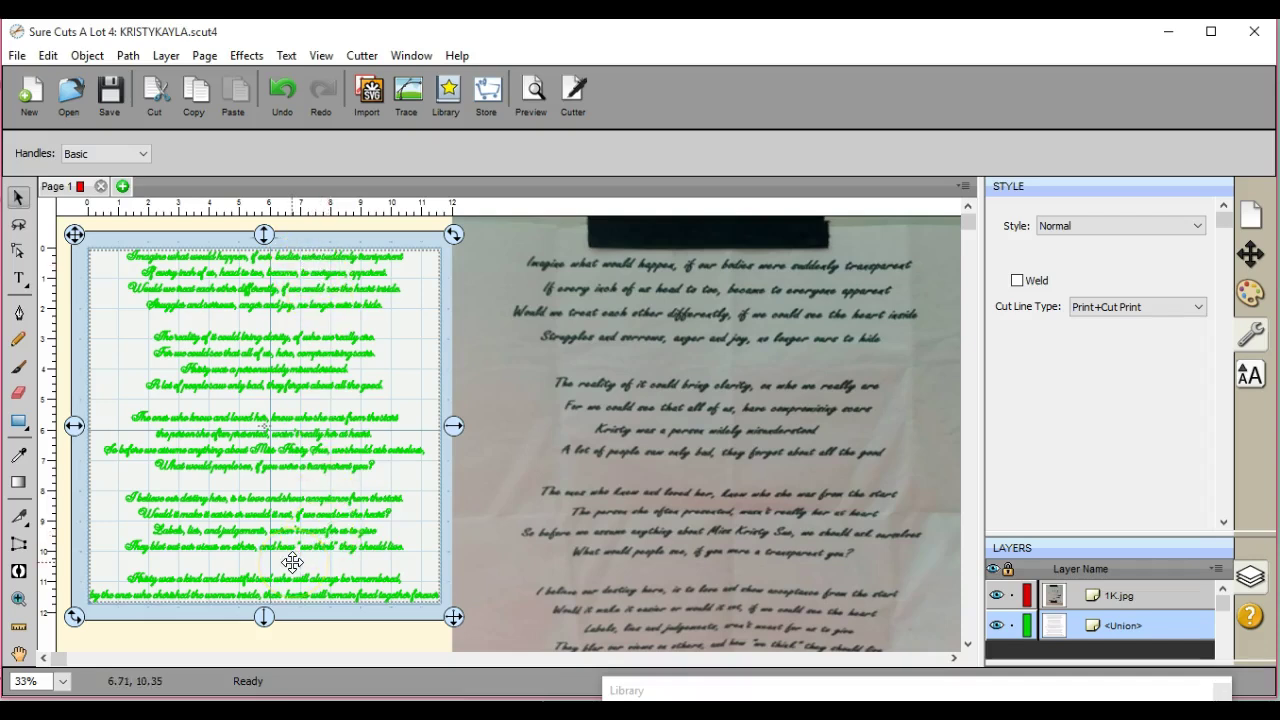
Resize the poem on the mat to about 10.1 in wide and 11.5 in high
left_click_drag(266, 616, 283, 583)
left_click_drag(455, 408, 413, 418)
left_click_drag(244, 587, 242, 617)
Turn on alignment to the page and center the poem horizontally and vertically on it
left_click(1250, 254)
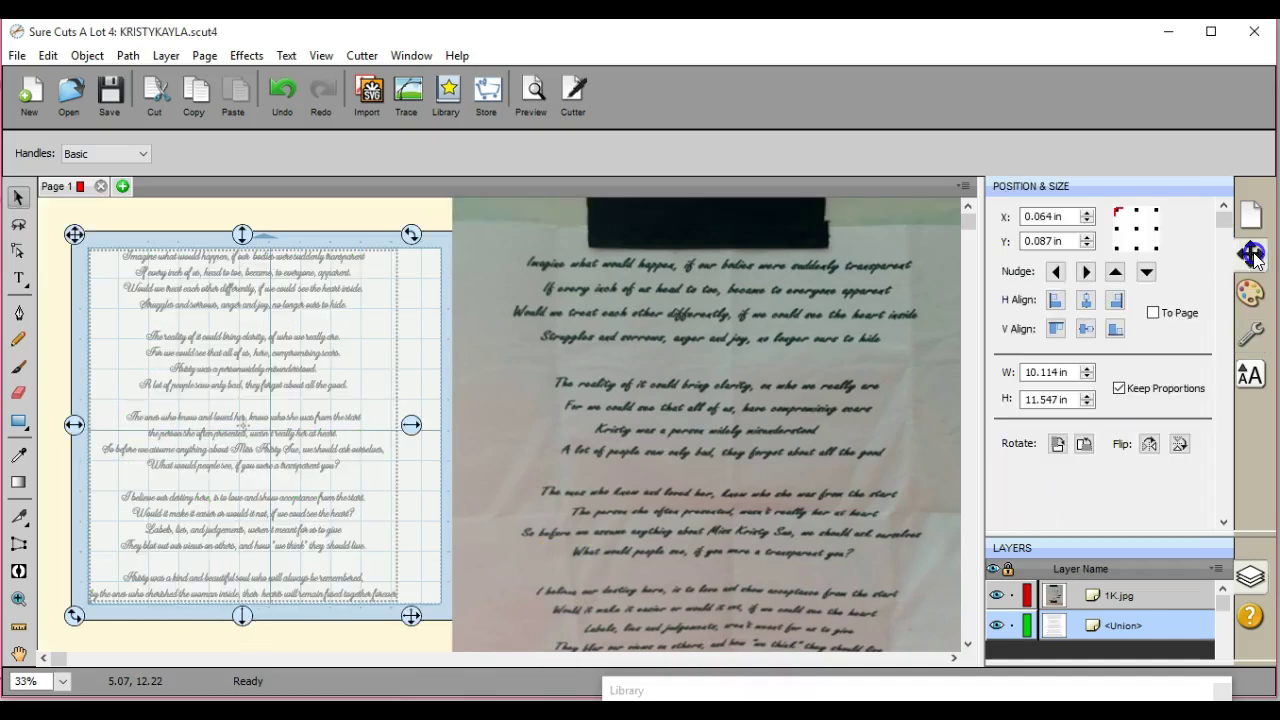
left_click(1154, 314)
left_click(1086, 329)
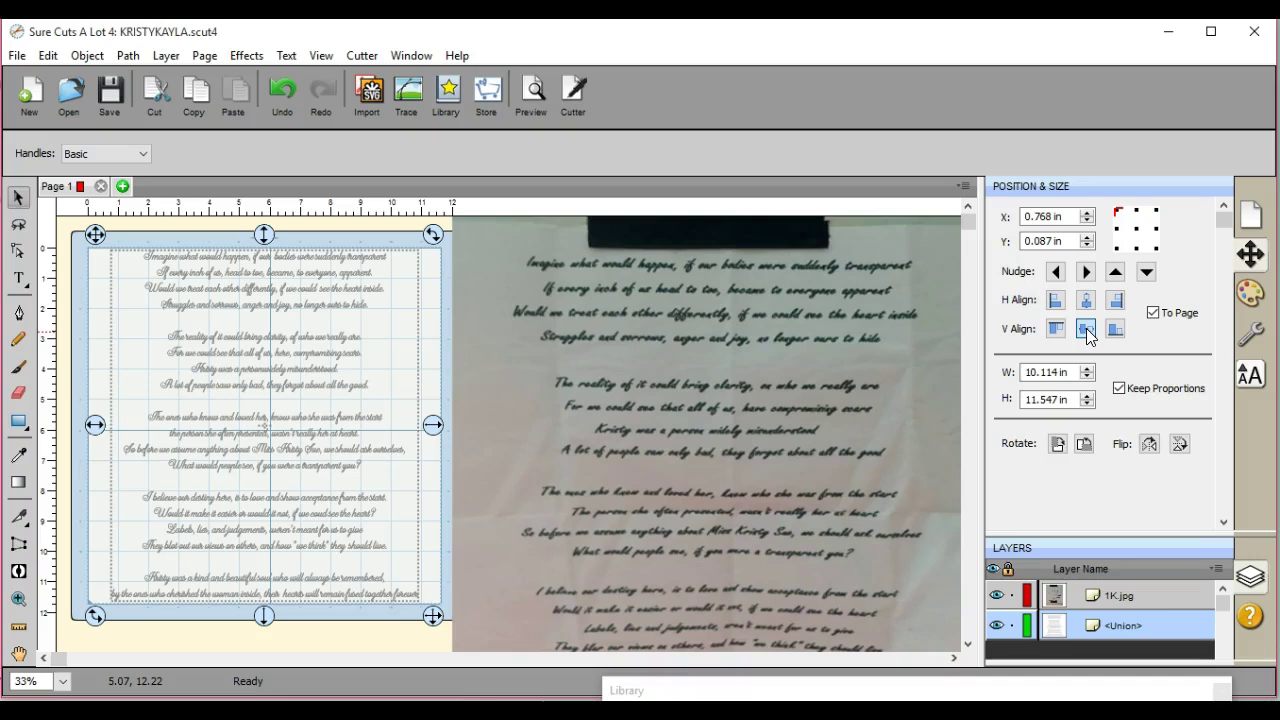
left_click(1086, 328)
left_click(1078, 297)
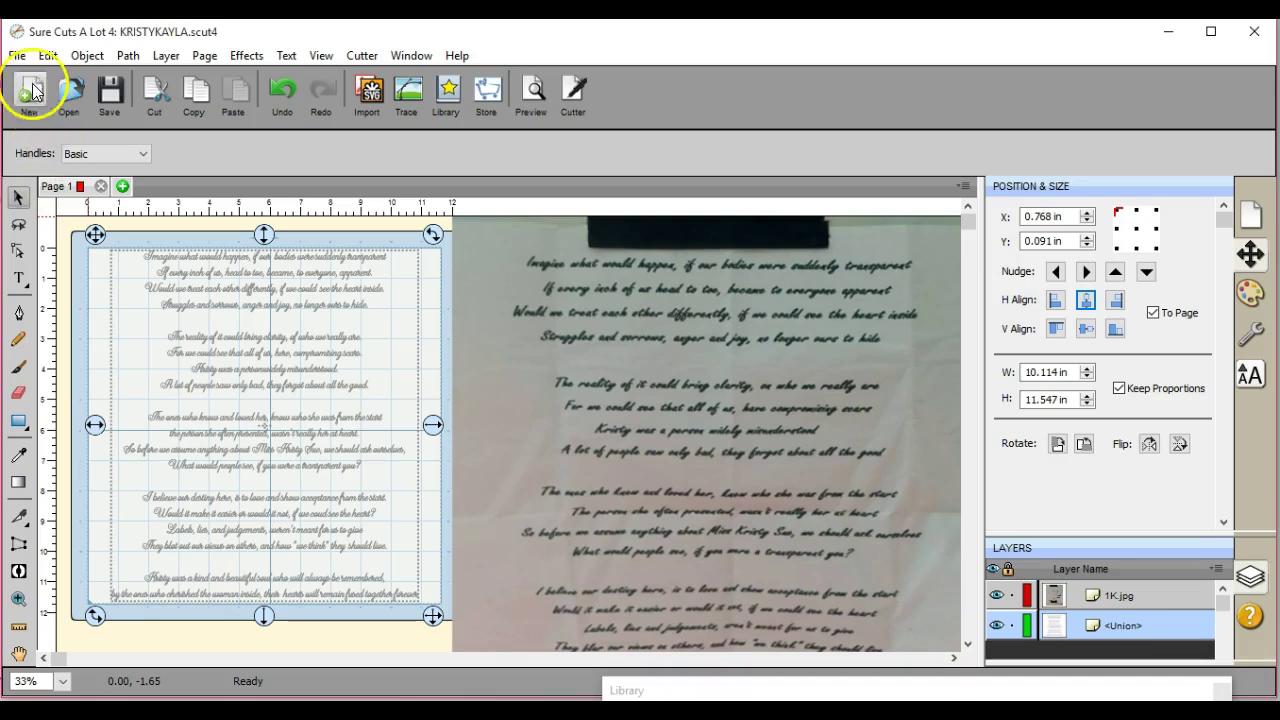
Save the project as a .scut4 file in the SCUT files folder, replacing the existing file of the same name
left_click(17, 55)
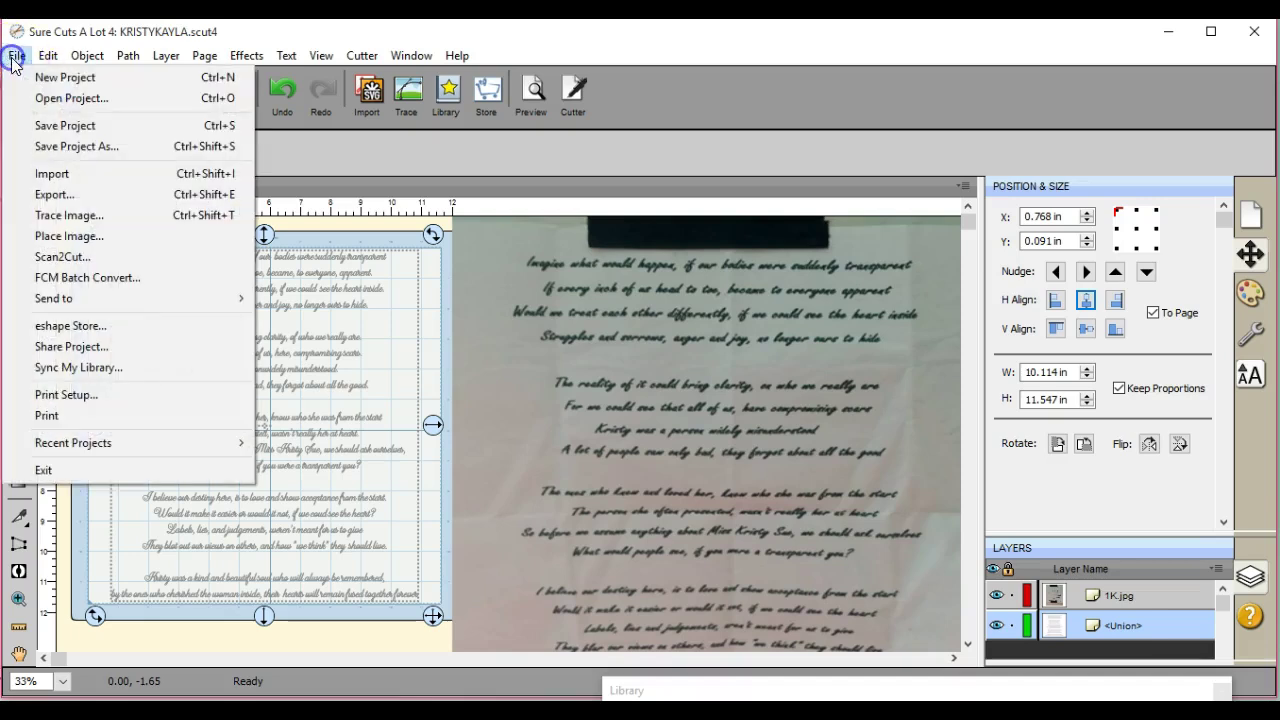
left_click(64, 149)
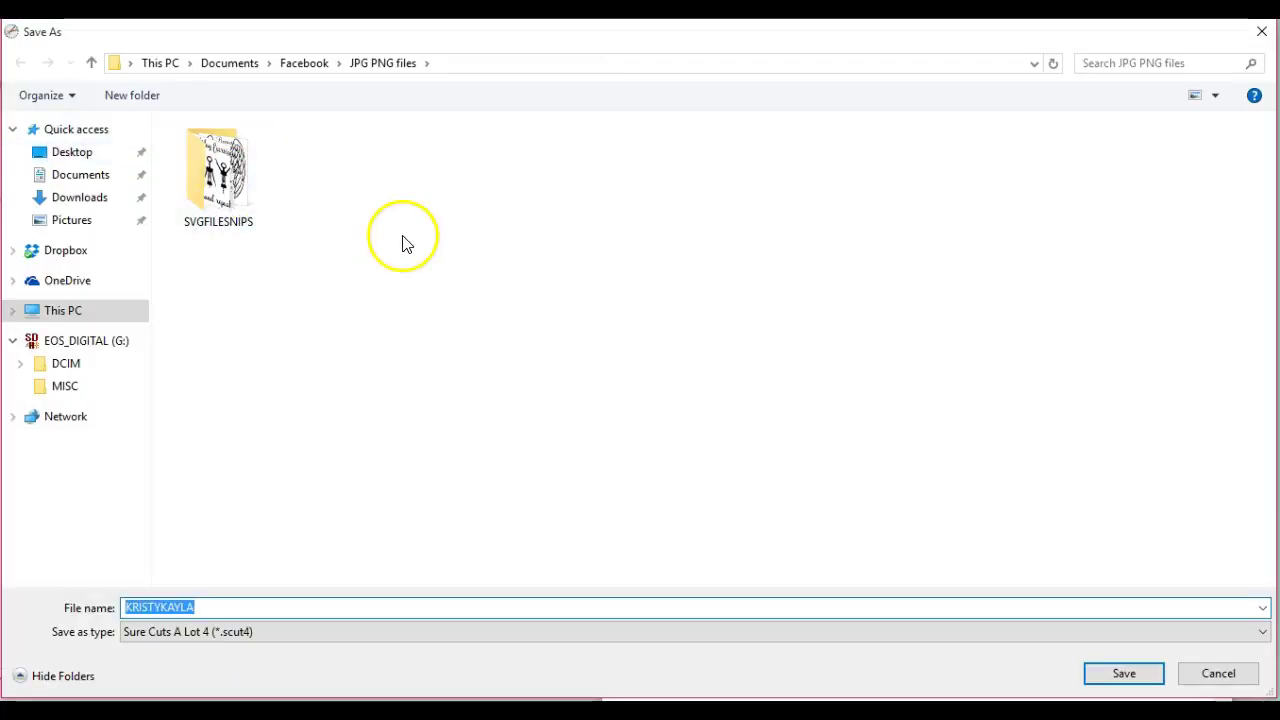
left_click(307, 63)
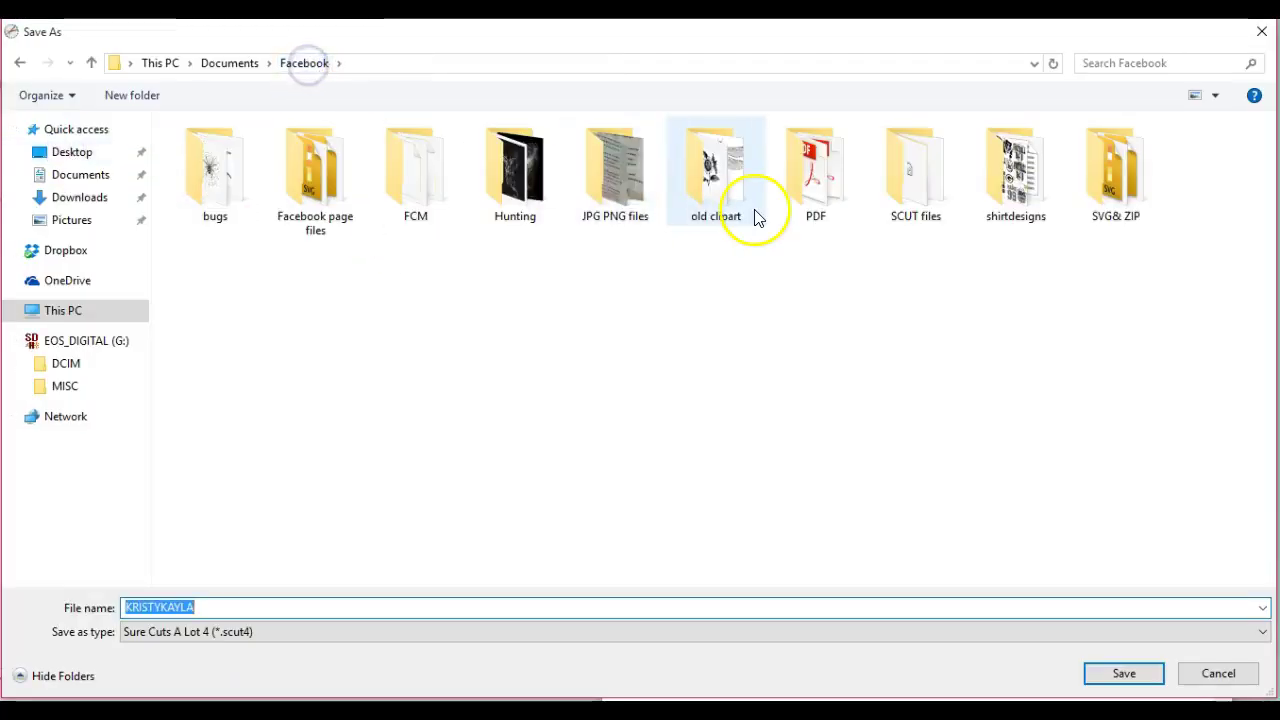
double_click(910, 187)
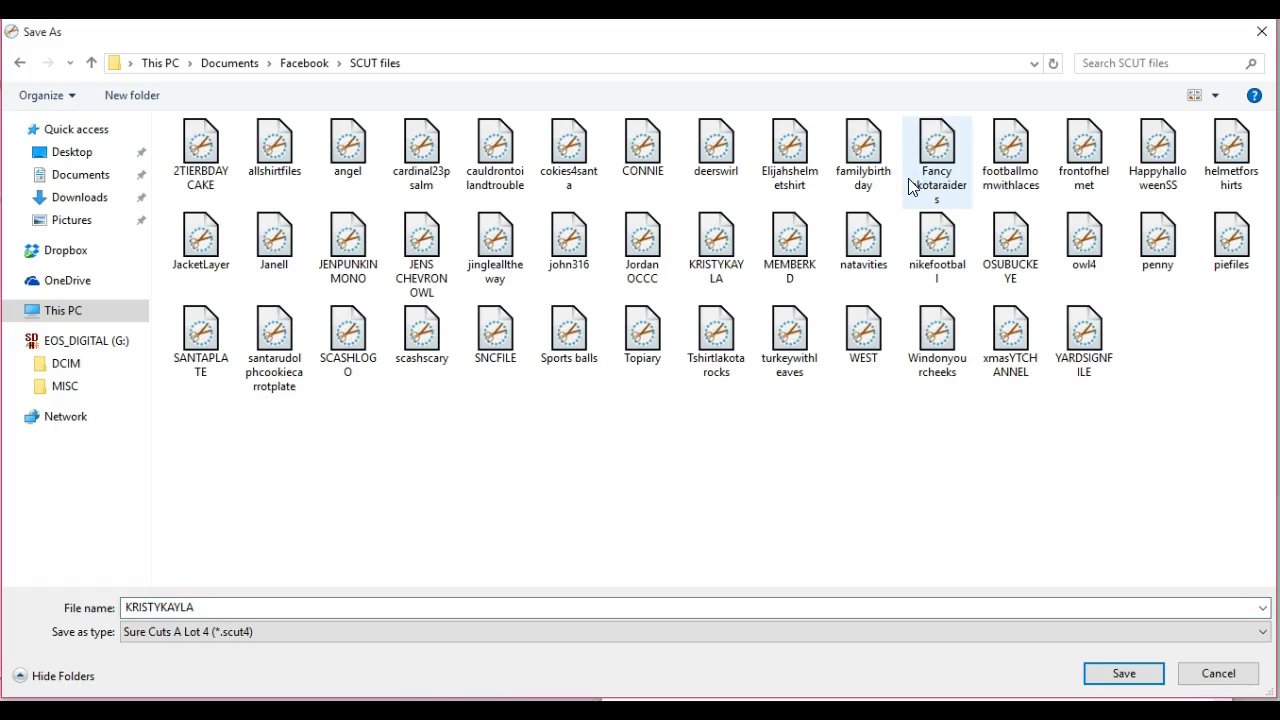
double_click(713, 256)
left_click(713, 376)
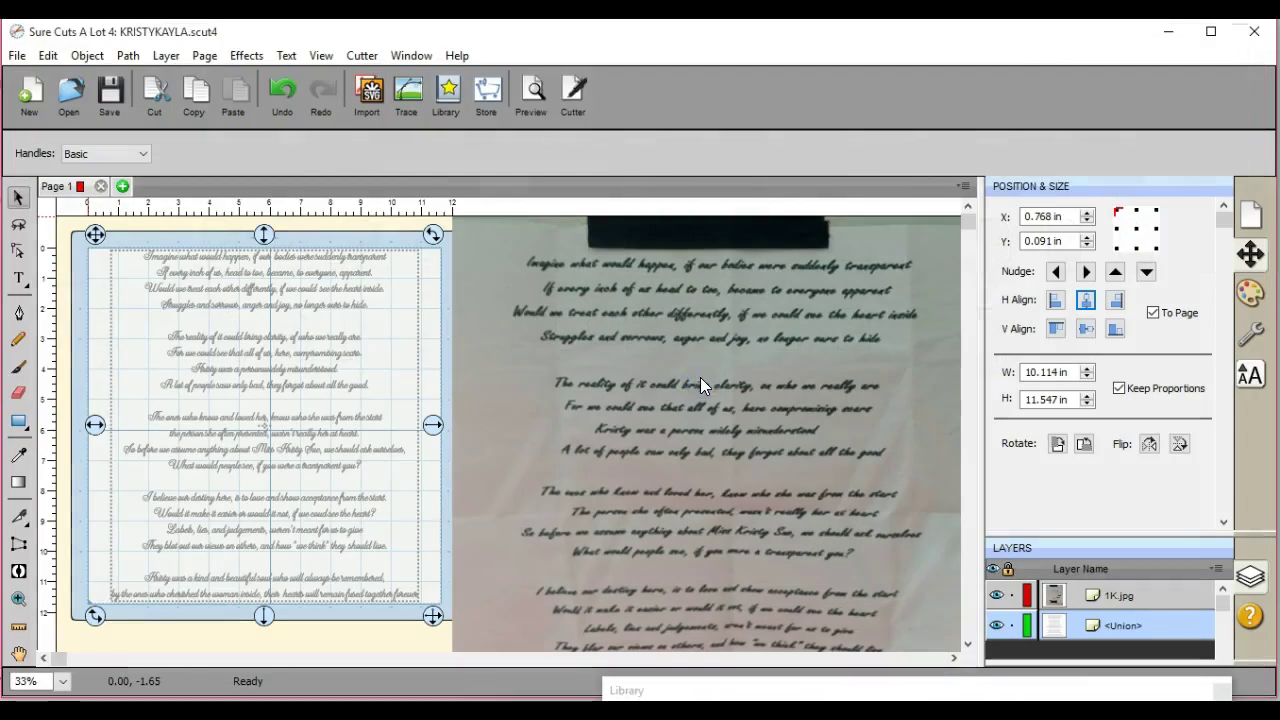
left_click_drag(403, 351, 443, 351)
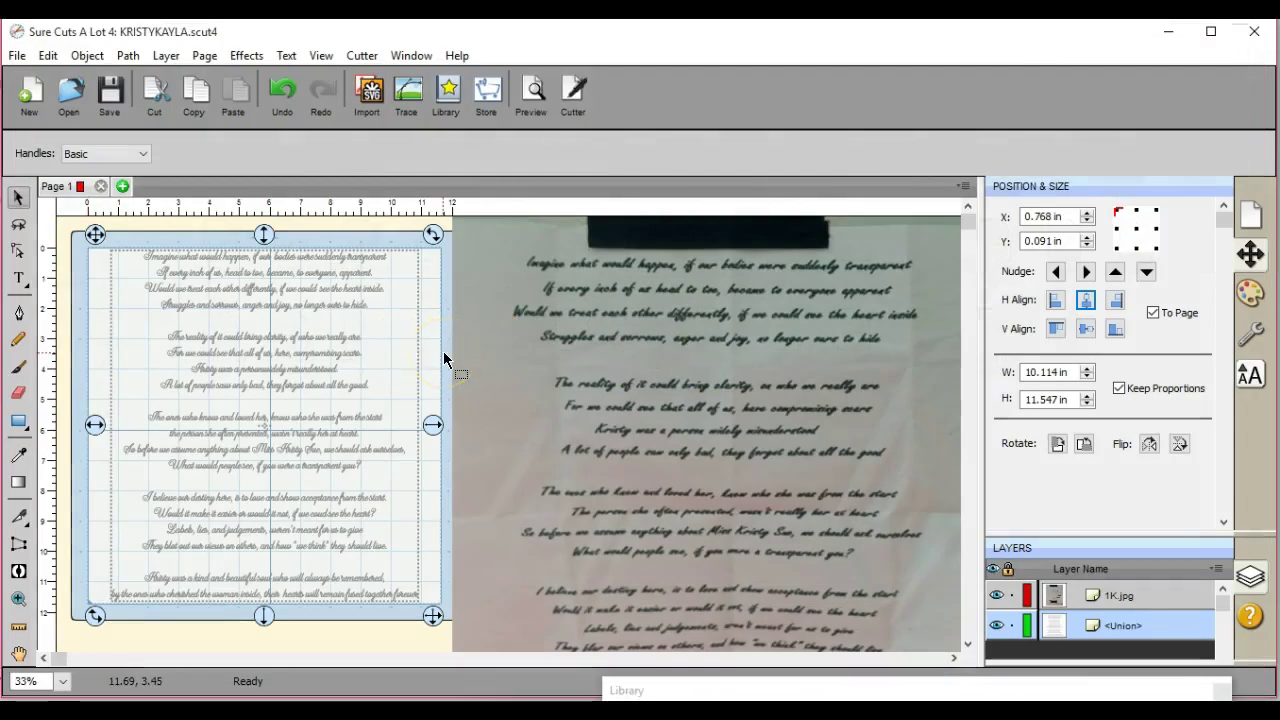